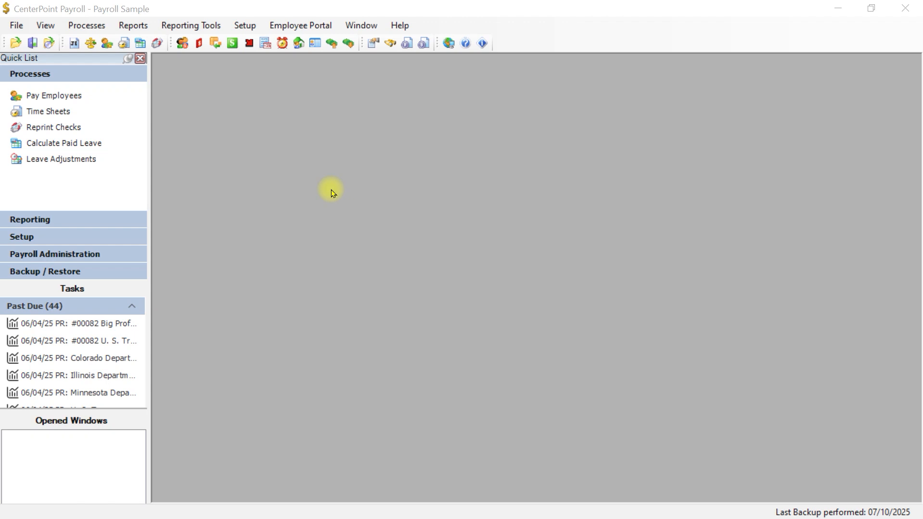
Step: Open the Pay Invoices Due process
{"action": "left_click", "coordinate": [84, 26]}
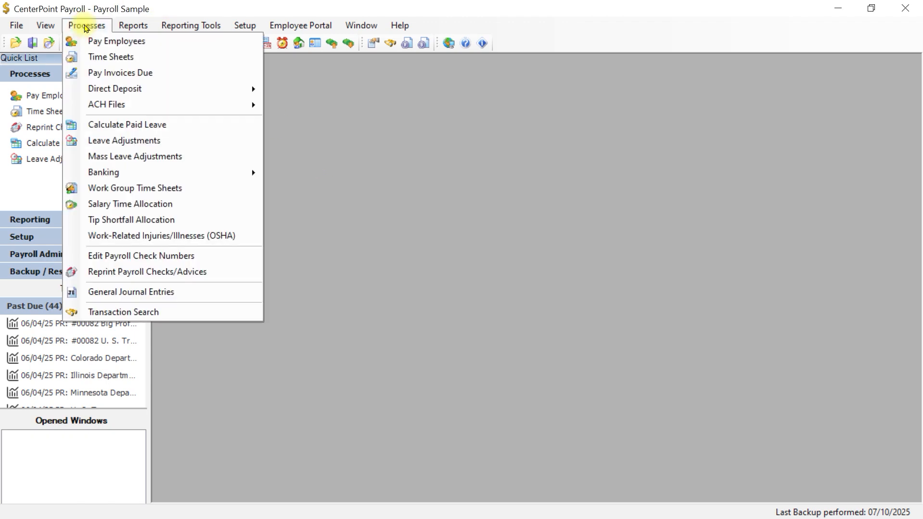
{"action": "left_click", "coordinate": [120, 72]}
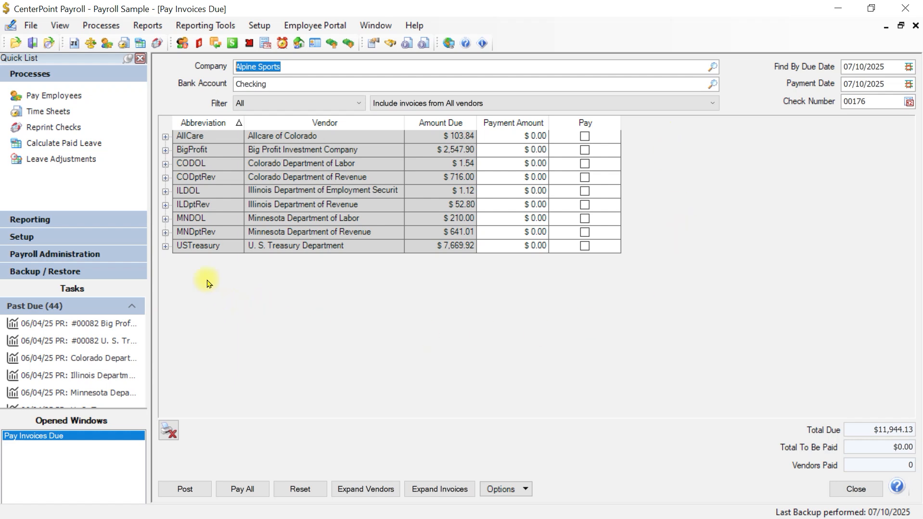
Step: In the database-level Vendor Invoices check printing preferences, select printer HPA66FFC (HP Officejet Pro 8600), check type Check/Stub/Stub and stub type Standard (Detail)
{"action": "left_click", "coordinate": [37, 29]}
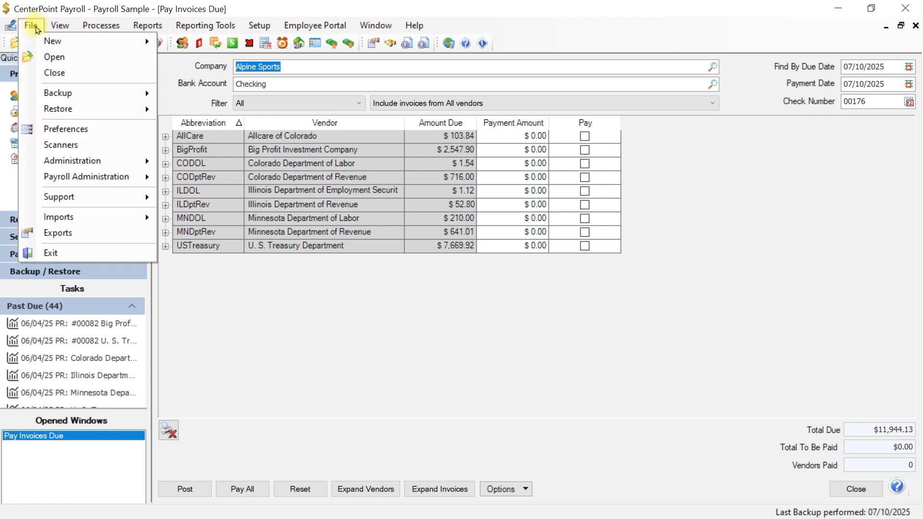
{"action": "left_click", "coordinate": [66, 129]}
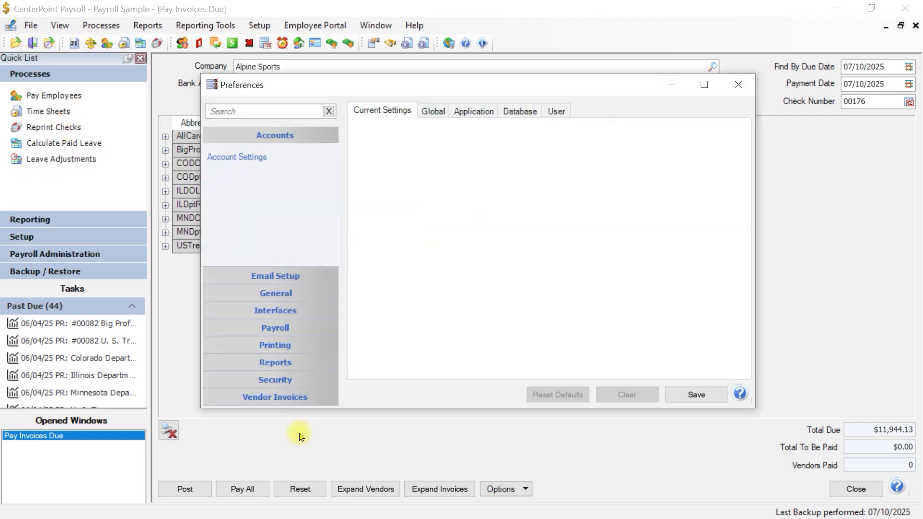
{"action": "left_click", "coordinate": [258, 399]}
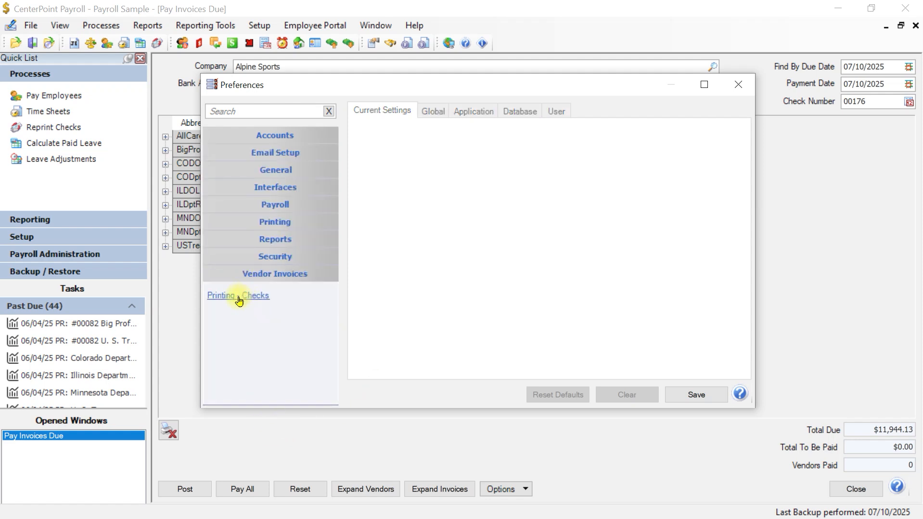
{"action": "left_click", "coordinate": [239, 301]}
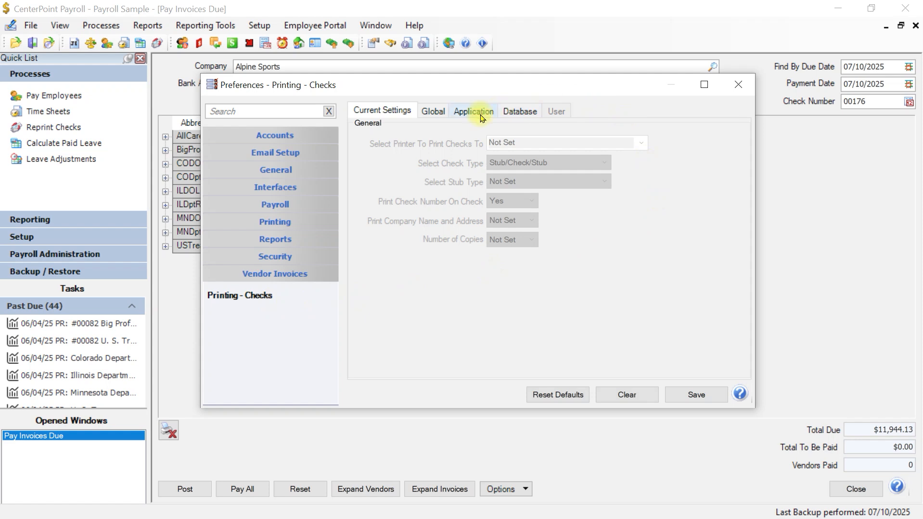
{"action": "left_click", "coordinate": [520, 111]}
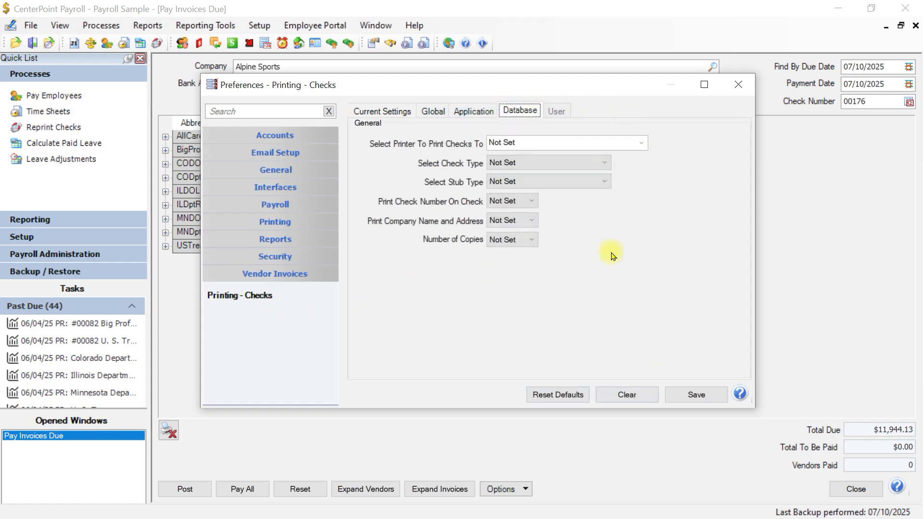
{"action": "left_click", "coordinate": [641, 143]}
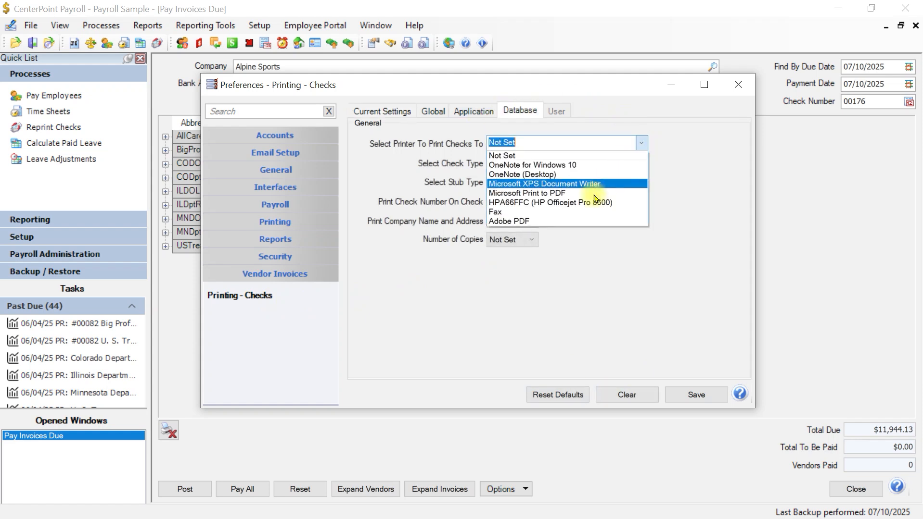
{"action": "left_click", "coordinate": [582, 204]}
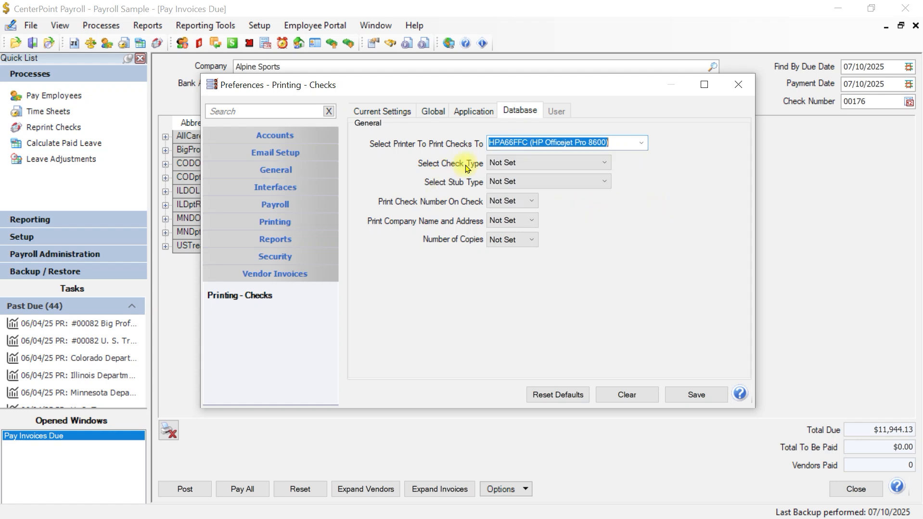
{"action": "left_click", "coordinate": [561, 164]}
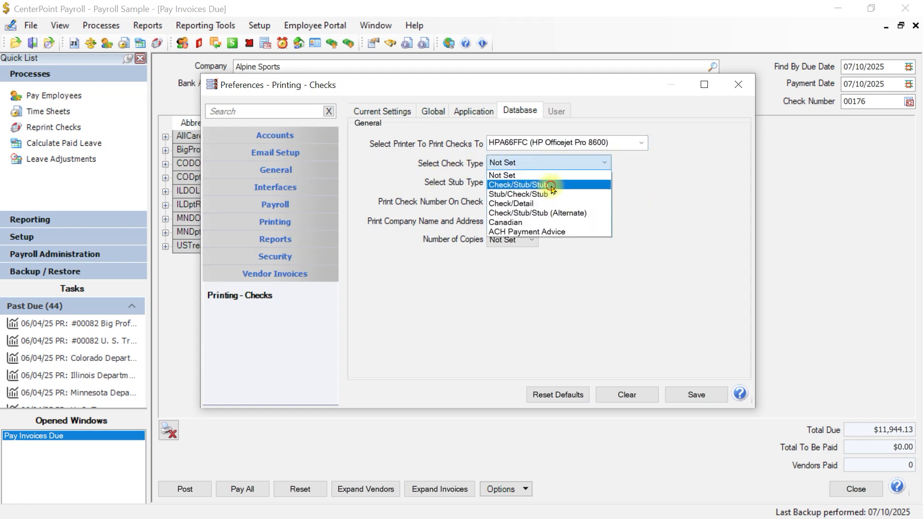
{"action": "left_click", "coordinate": [541, 185]}
{"action": "left_click", "coordinate": [570, 184]}
{"action": "left_click", "coordinate": [555, 214]}
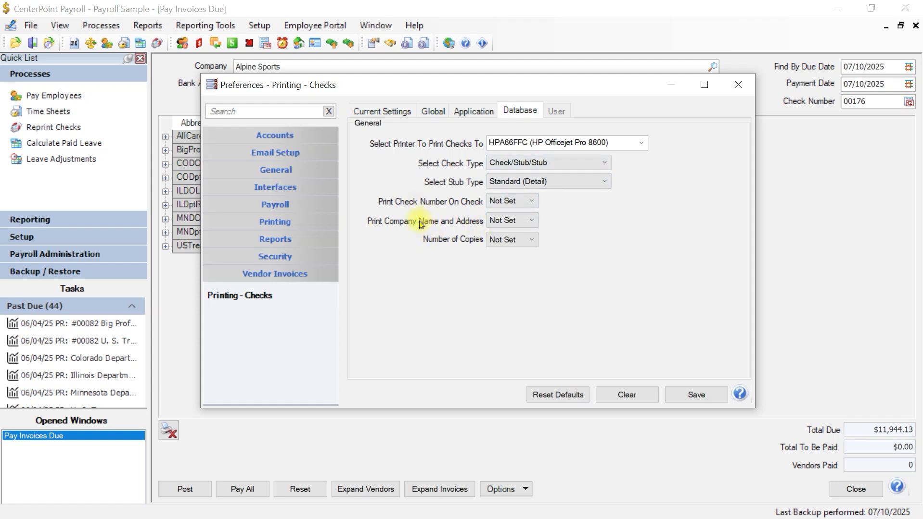
Step: Set printing of the check number and of the company name and address to No, copies to 1, and save the preferences
{"action": "left_click", "coordinate": [529, 201]}
{"action": "left_click", "coordinate": [511, 223]}
{"action": "left_click", "coordinate": [513, 220]}
{"action": "left_click", "coordinate": [500, 242]}
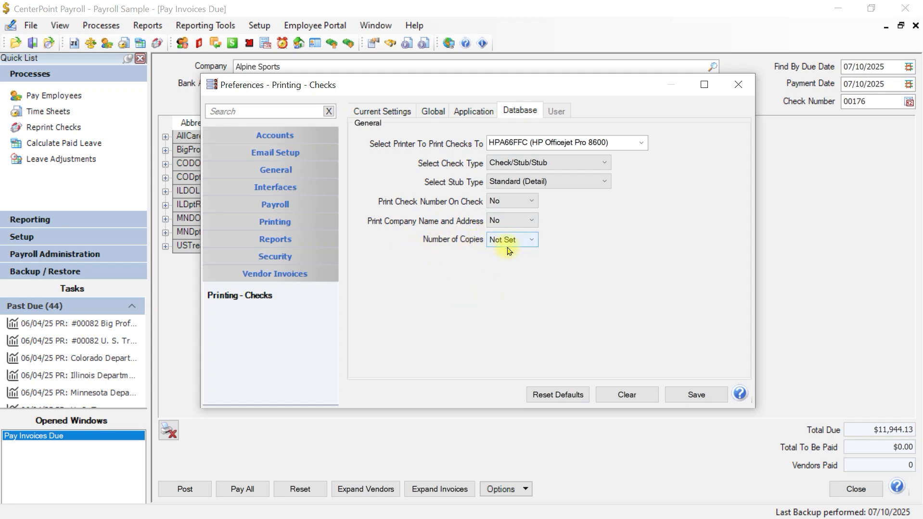
{"action": "left_click", "coordinate": [529, 243]}
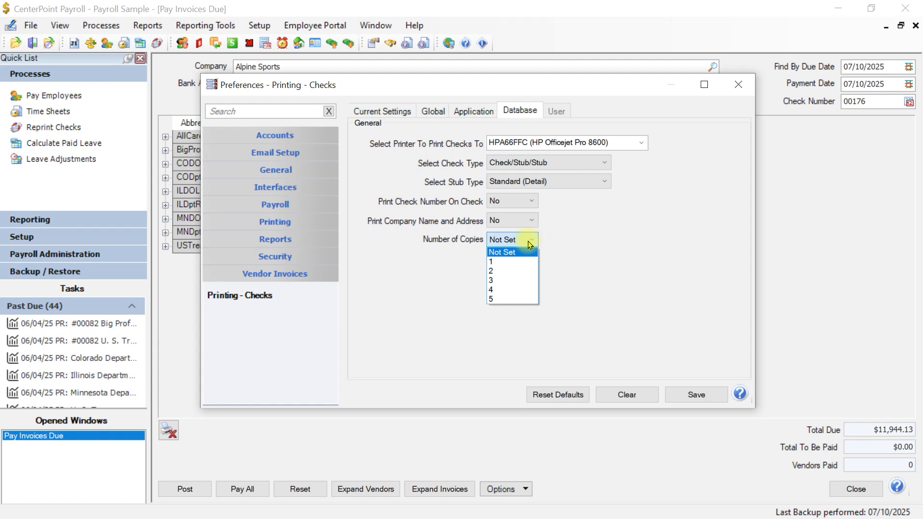
{"action": "left_click", "coordinate": [501, 261]}
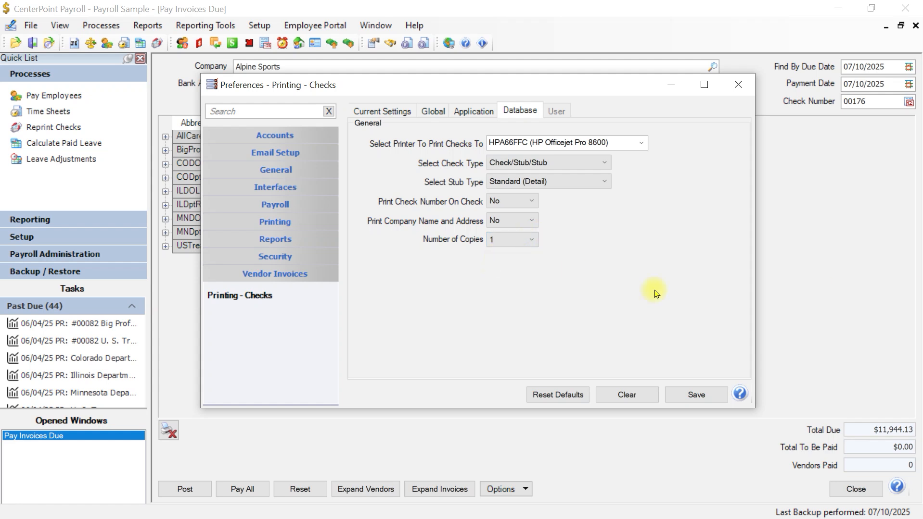
{"action": "left_click", "coordinate": [696, 401]}
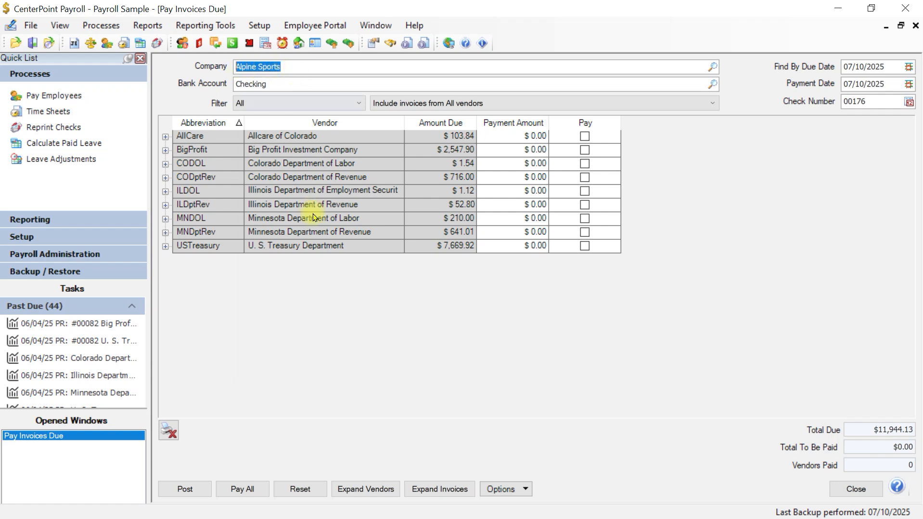
Step: Make Alpine Sports the default company and Checking the default bank account for paying invoices
{"action": "right_click", "coordinate": [286, 70]}
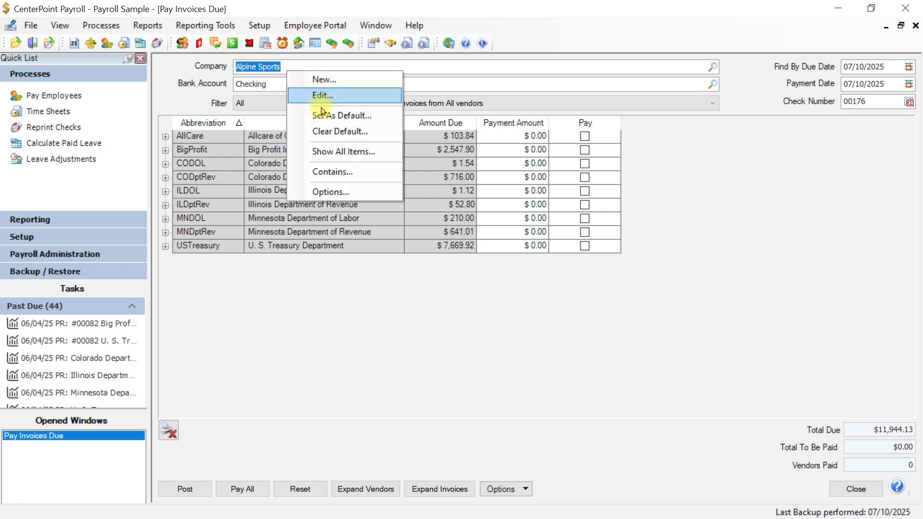
{"action": "left_click", "coordinate": [332, 118]}
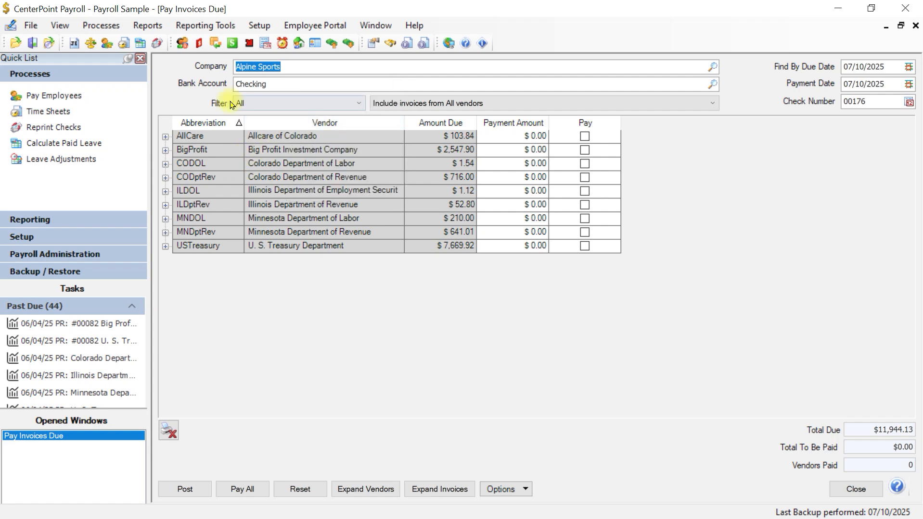
{"action": "key", "text": "Tab"}
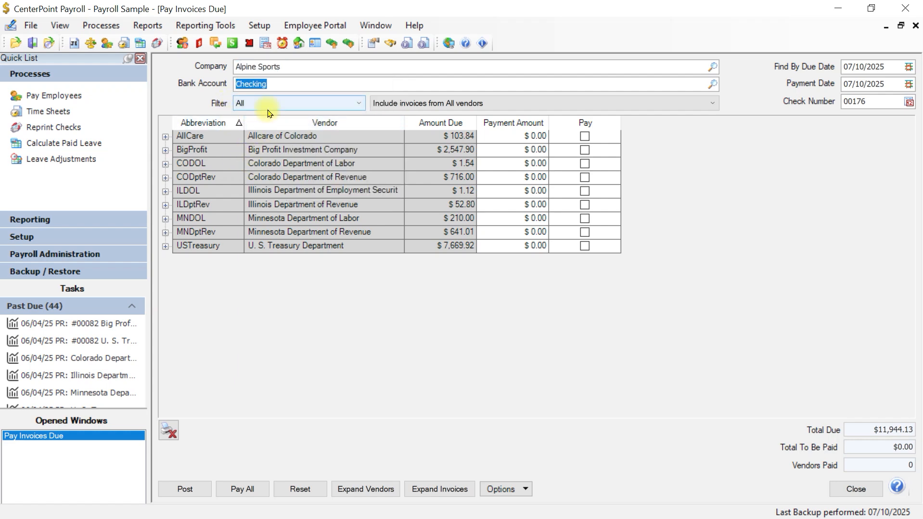
{"action": "right_click", "coordinate": [272, 83]}
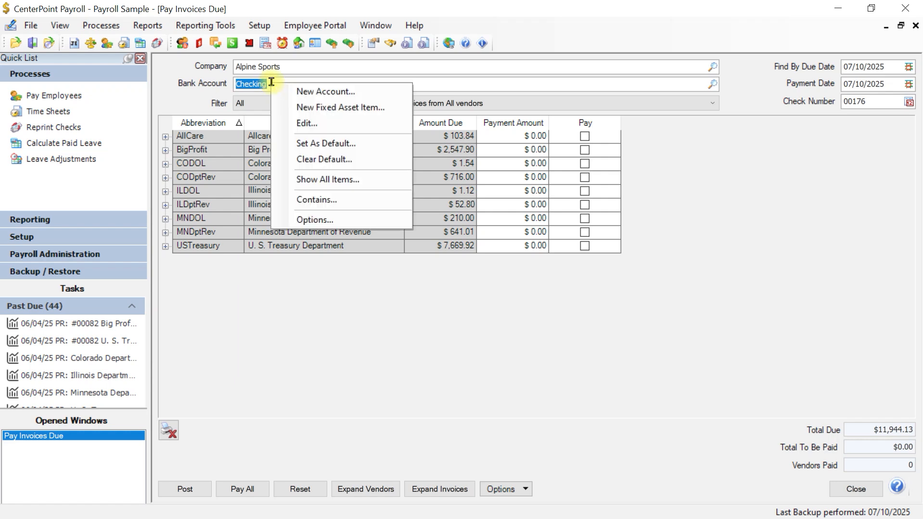
{"action": "left_click", "coordinate": [336, 144]}
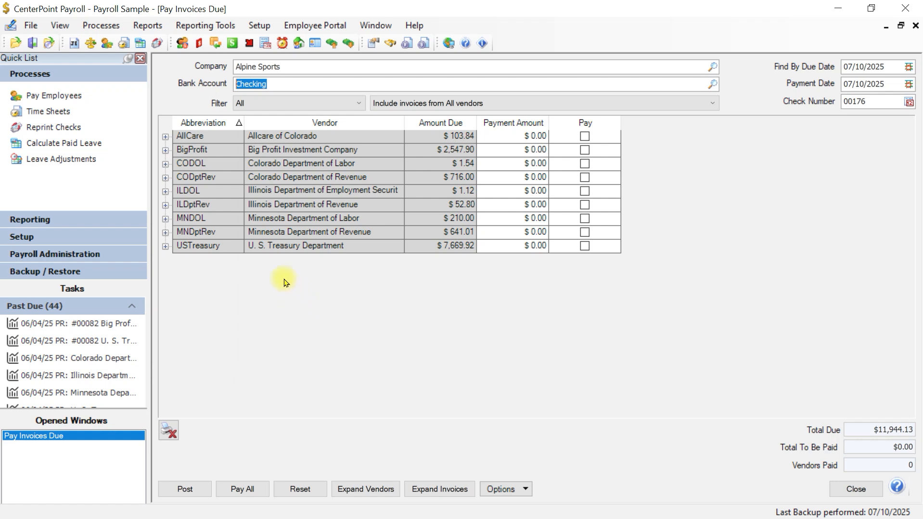
Step: Filter the invoices due to Payroll Liabilities with the No ACH Vendor Invoices Included option
{"action": "left_click", "coordinate": [296, 108]}
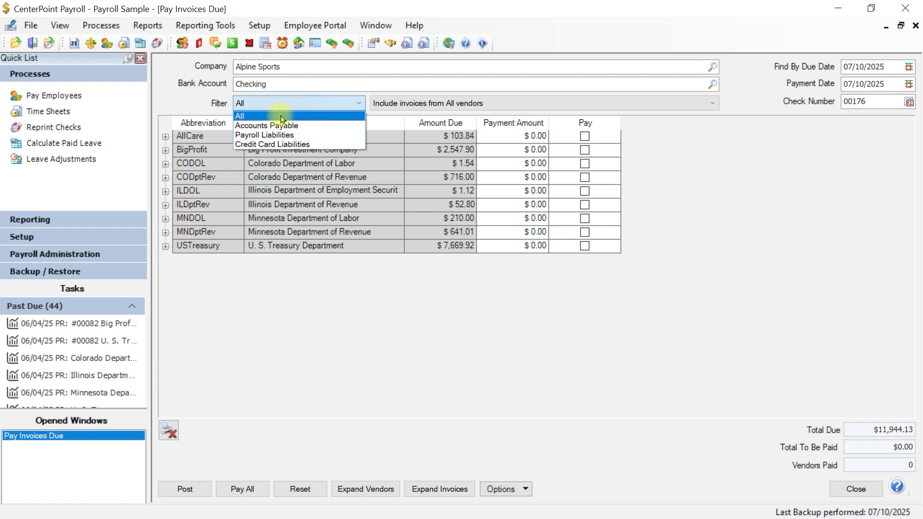
{"action": "left_click", "coordinate": [276, 135]}
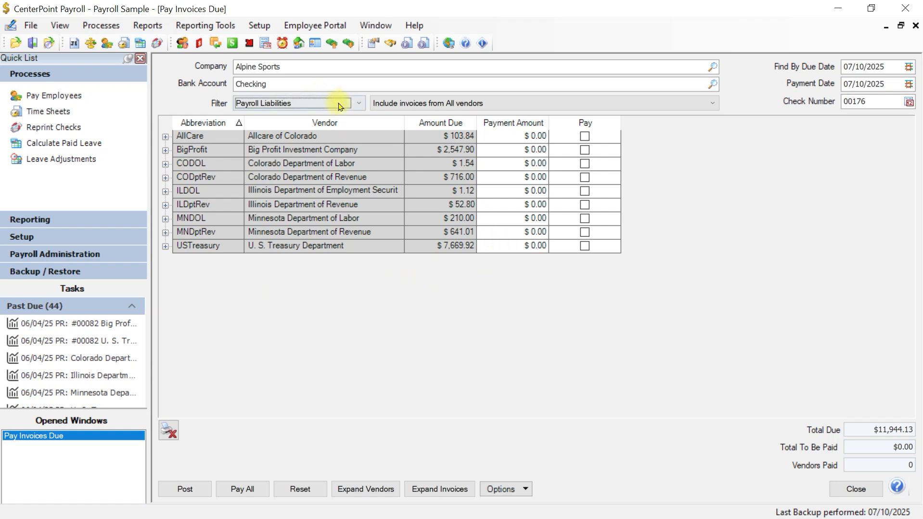
{"action": "left_click", "coordinate": [422, 107]}
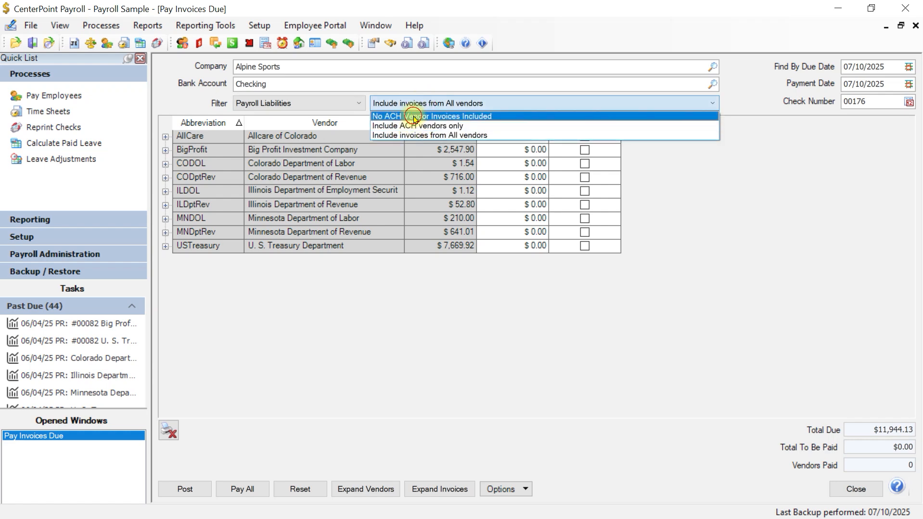
{"action": "left_click", "coordinate": [411, 117]}
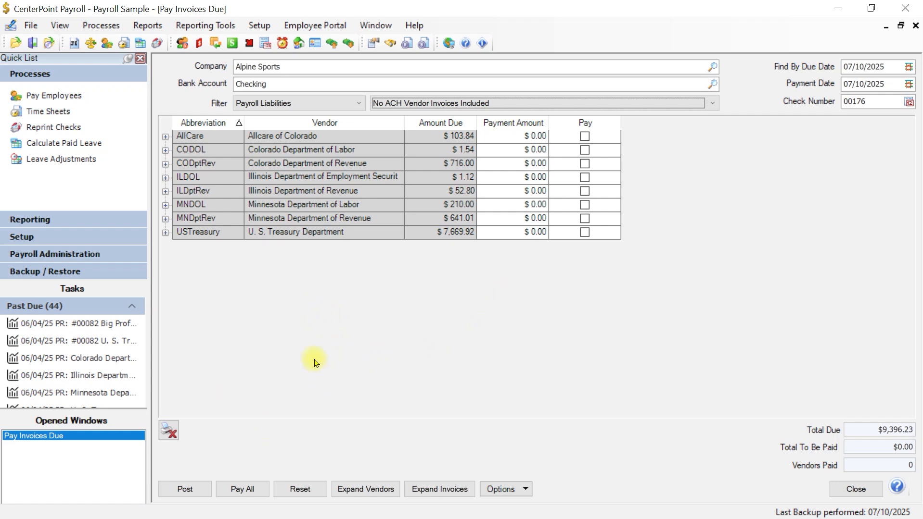
{"action": "key", "text": "Tab"}
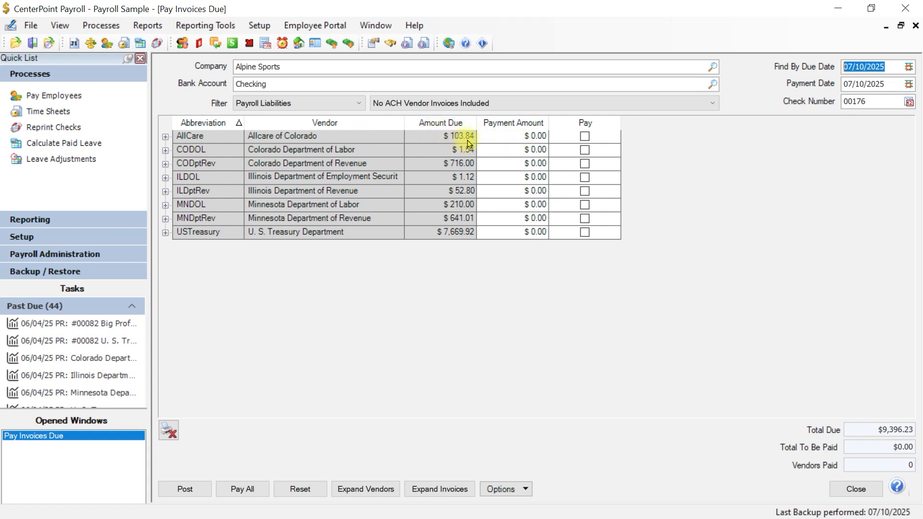
Step: Review the invoice due dates for Allcare of Colorado and the Colorado Department of Revenue, then collapse both vendors' details
{"action": "left_click", "coordinate": [163, 138]}
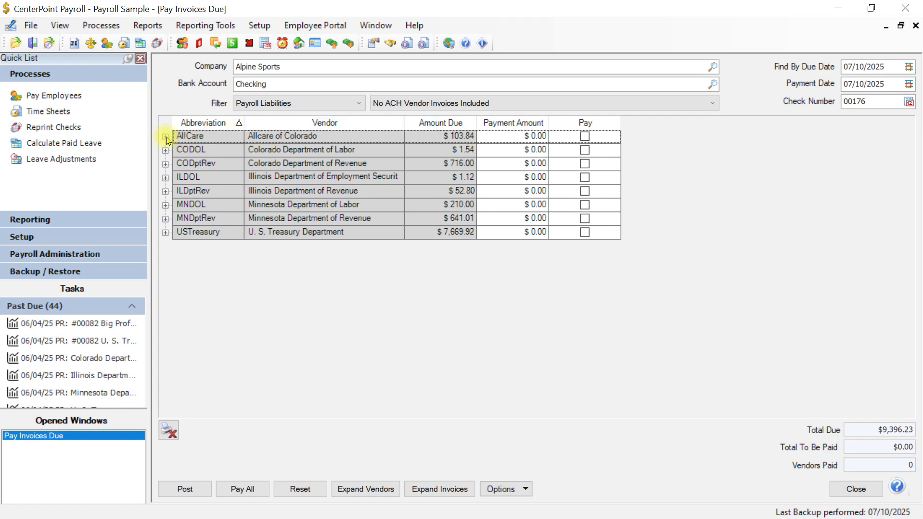
{"action": "left_click", "coordinate": [166, 138]}
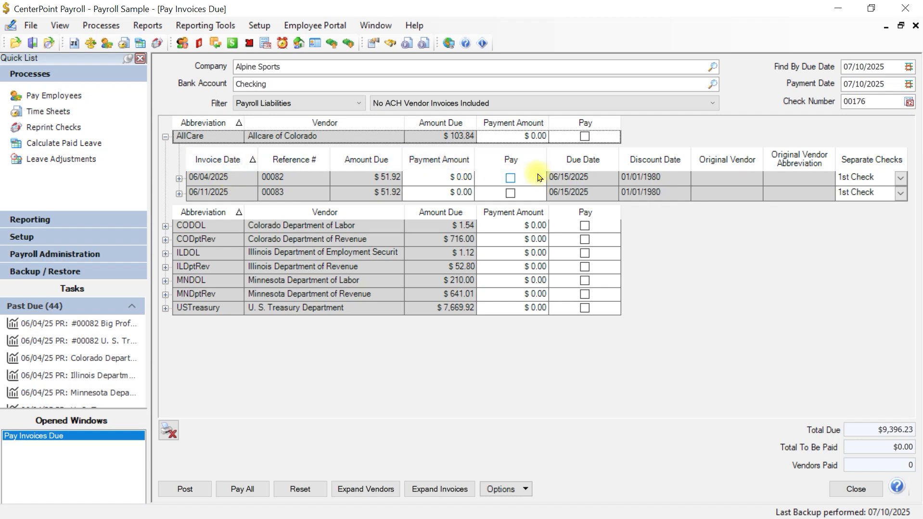
{"action": "left_click", "coordinate": [165, 239]}
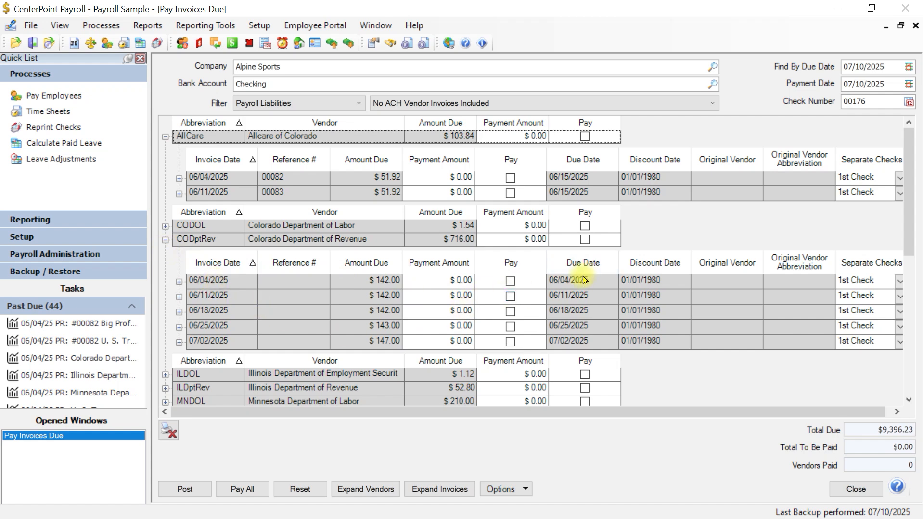
{"action": "left_click", "coordinate": [165, 240]}
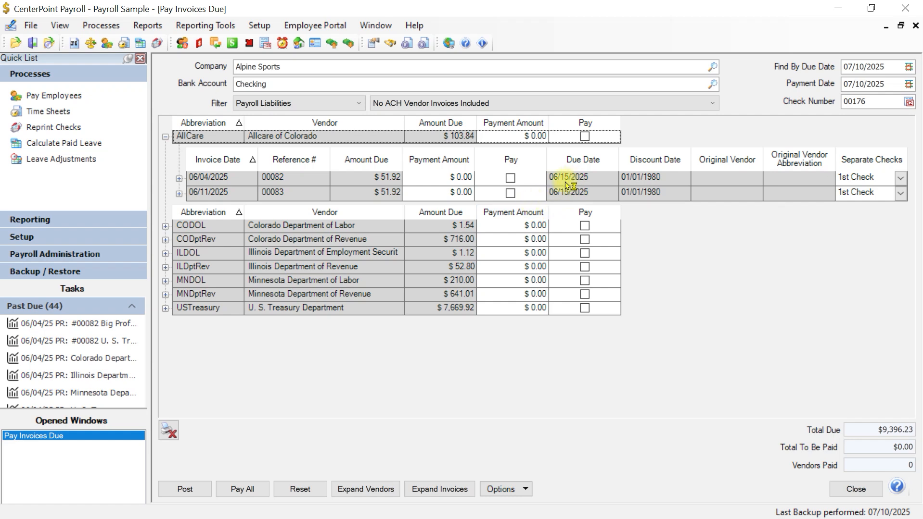
{"action": "left_click", "coordinate": [165, 138]}
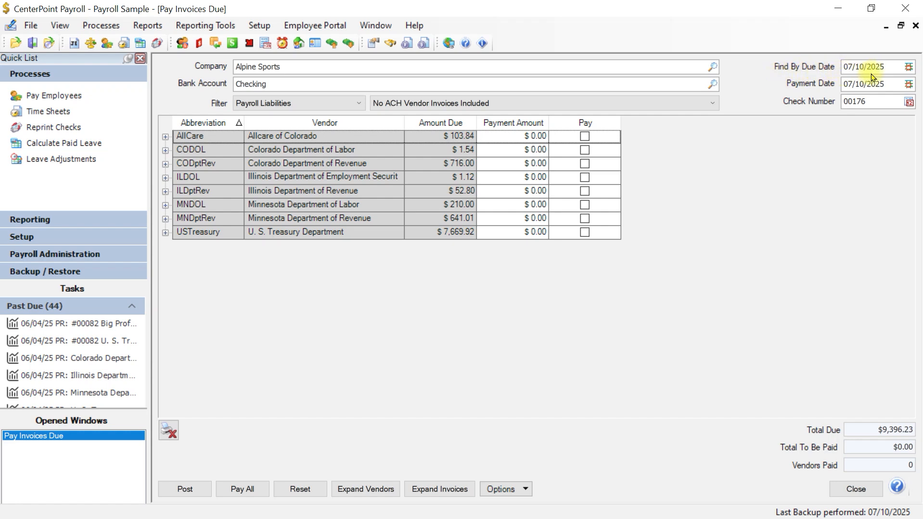
Step: Set the Find By Due Date to 07/15/2025 and expand the Allcare of Colorado invoices
{"action": "left_click", "coordinate": [883, 68]}
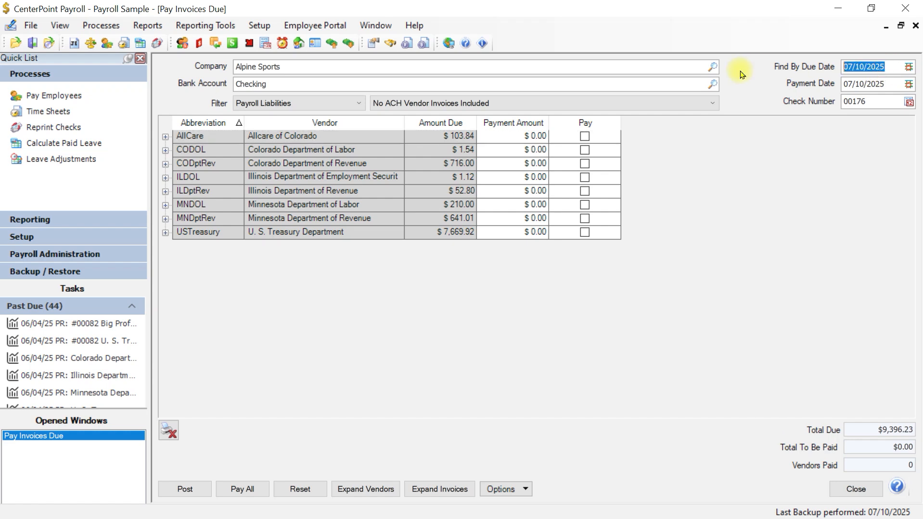
{"action": "type", "text": "0715"}
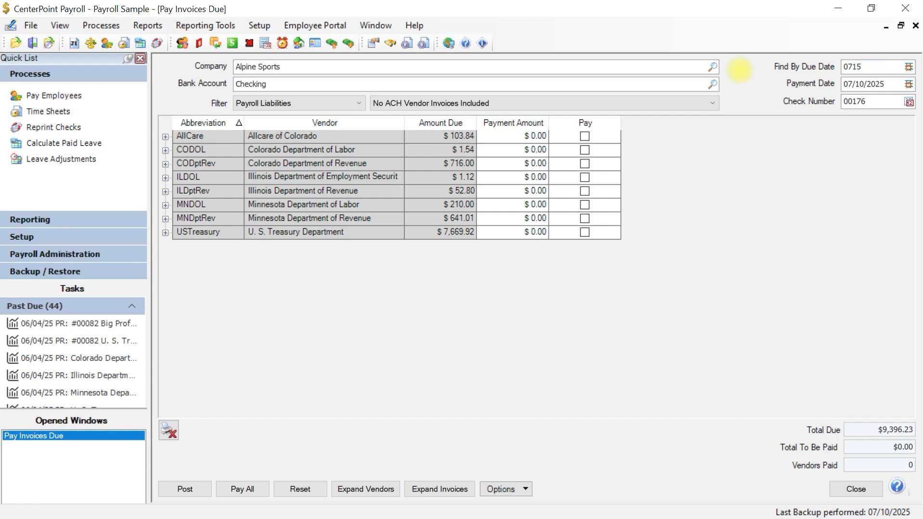
{"action": "key", "text": "Tab"}
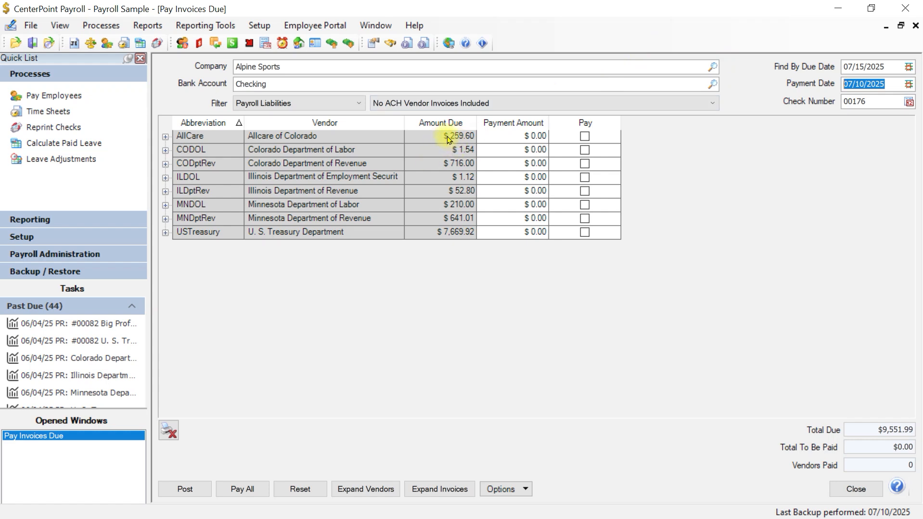
{"action": "left_click", "coordinate": [166, 139]}
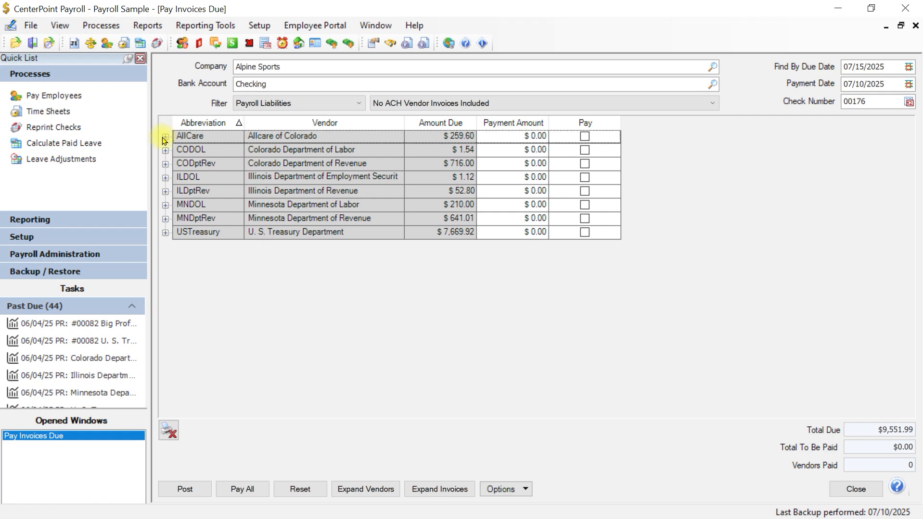
{"action": "left_click", "coordinate": [166, 138]}
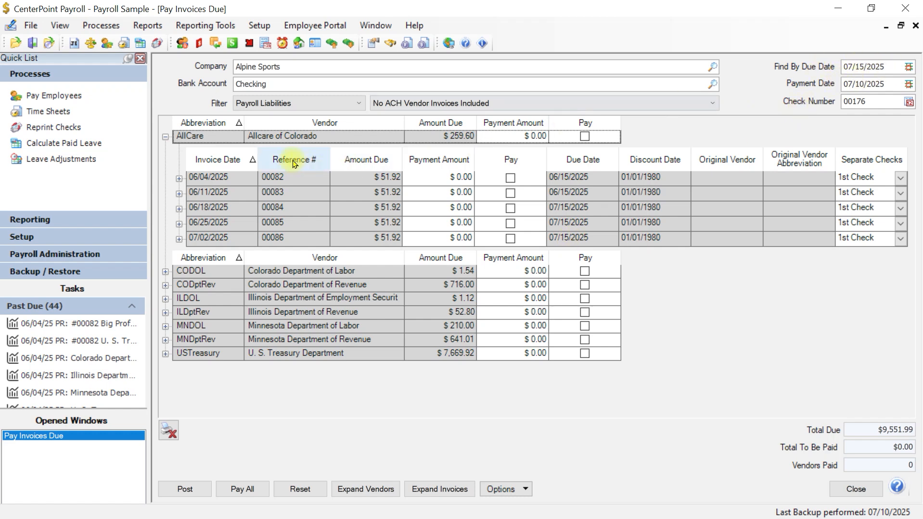
Step: Collapse the Allcare of Colorado details, switch the invoice search to Find Invoices By Invoice Date, and return it to Find Invoices By Due Date
{"action": "left_click", "coordinate": [166, 136]}
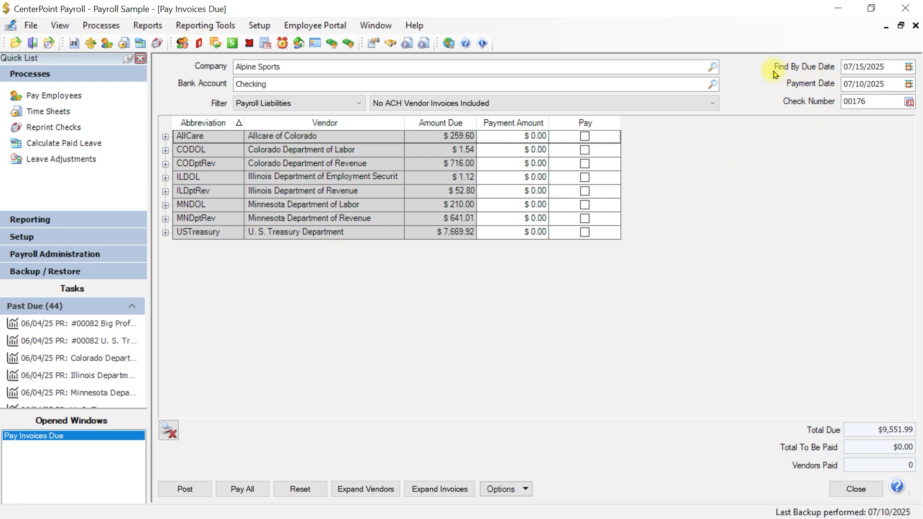
{"action": "left_click", "coordinate": [525, 489]}
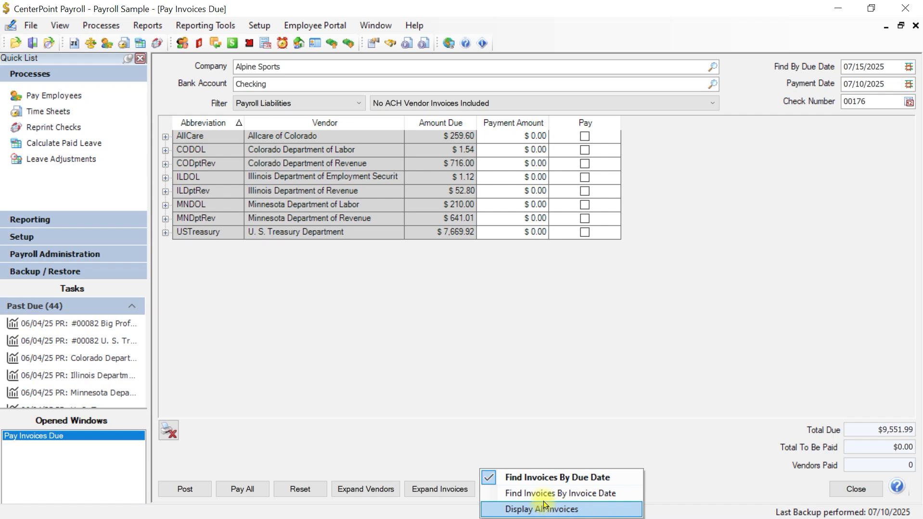
{"action": "left_click", "coordinate": [547, 499]}
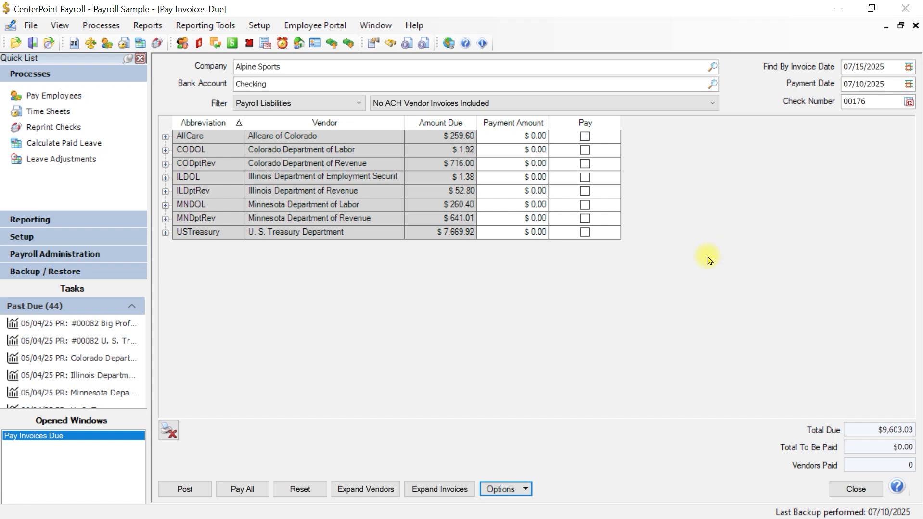
{"action": "left_click", "coordinate": [527, 490]}
{"action": "left_click", "coordinate": [530, 477]}
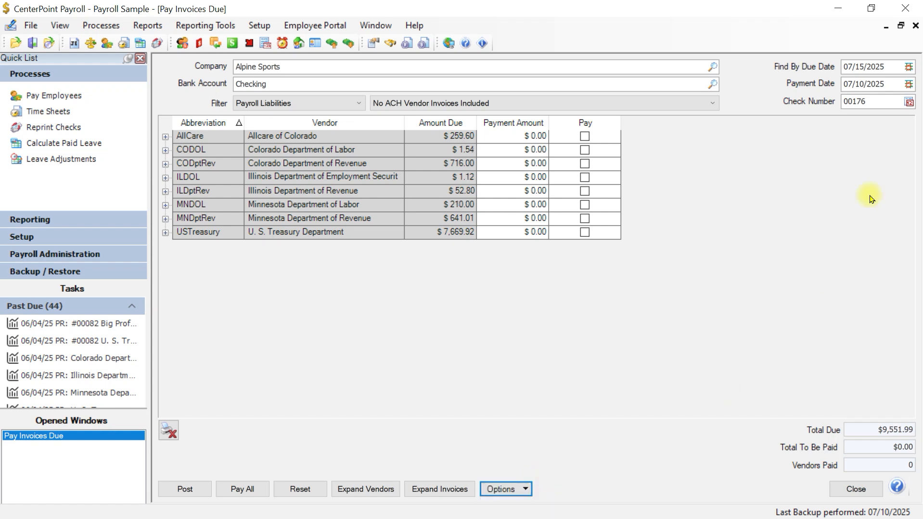
Step: Set the Find By Due Date to 07/10/2025 to narrow the list of invoices due
{"action": "left_click", "coordinate": [891, 65]}
{"action": "type", "text": "071"}
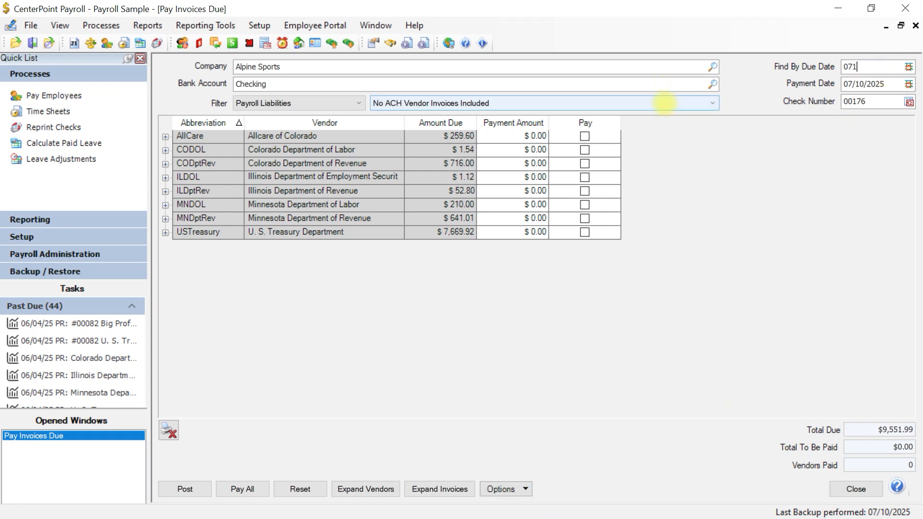
{"action": "type", "text": "7/10"}
{"action": "key", "text": "Tab"}
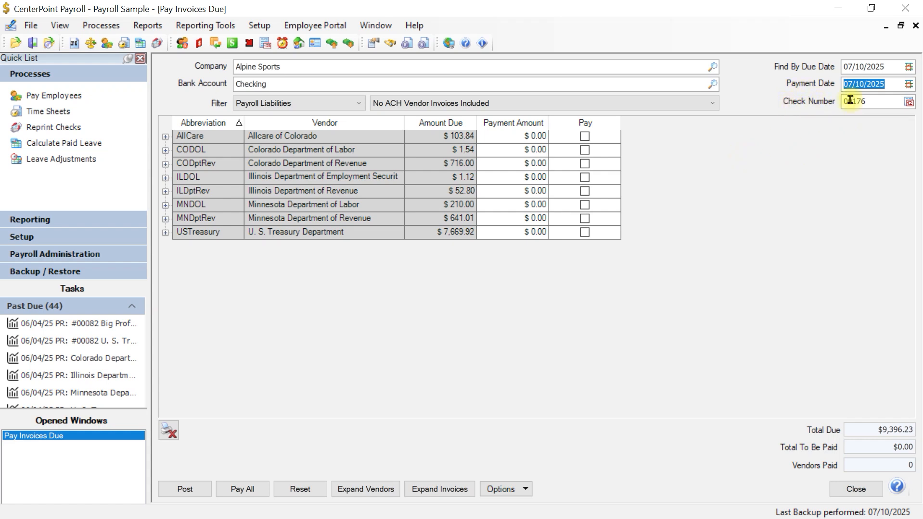
Step: Choose Payroll Checks as the numbering sequence for the check number and close the sequence list
{"action": "left_click", "coordinate": [888, 100]}
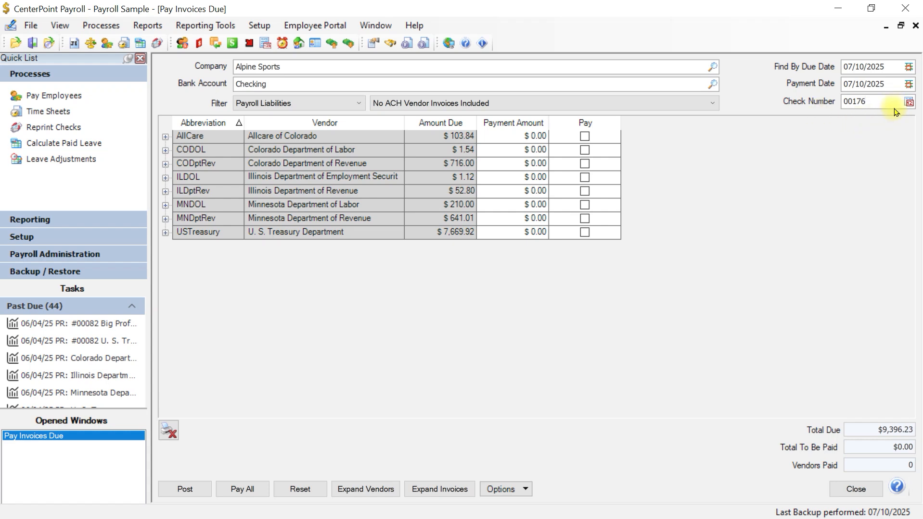
{"action": "left_click", "coordinate": [908, 105]}
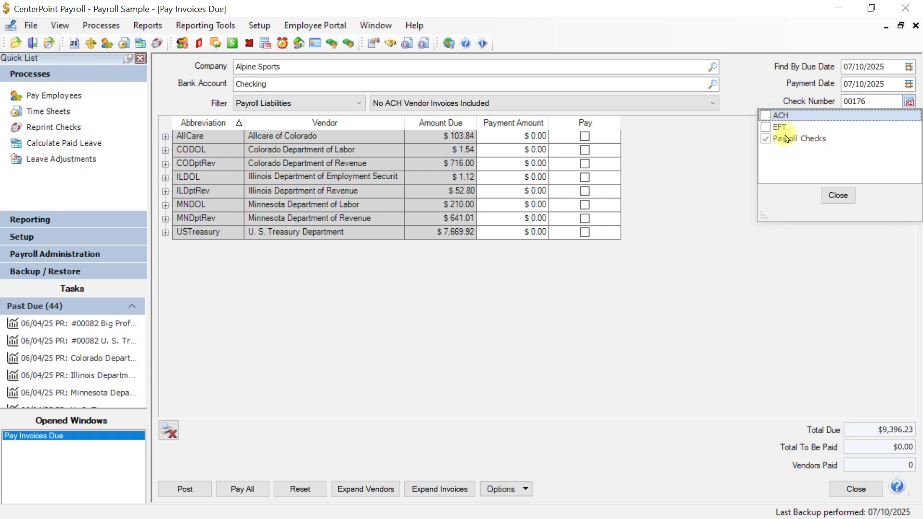
{"action": "left_click", "coordinate": [811, 143]}
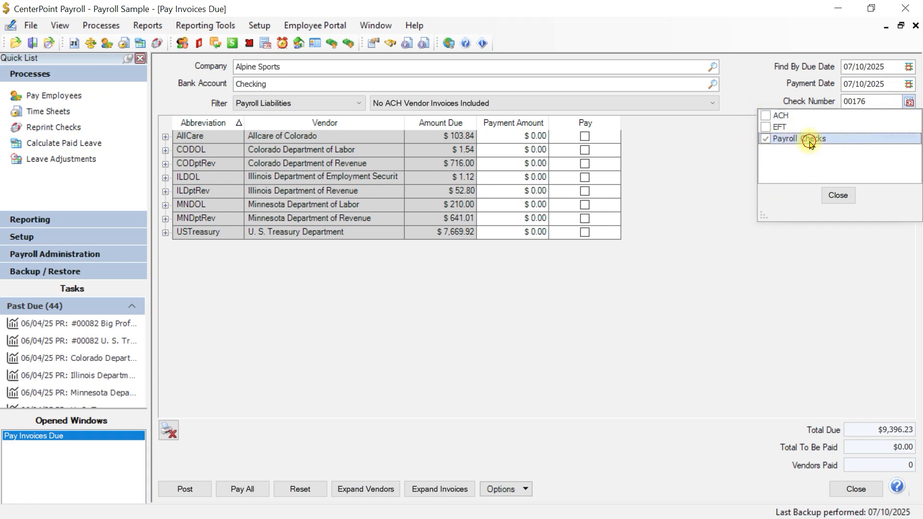
{"action": "left_click", "coordinate": [841, 196]}
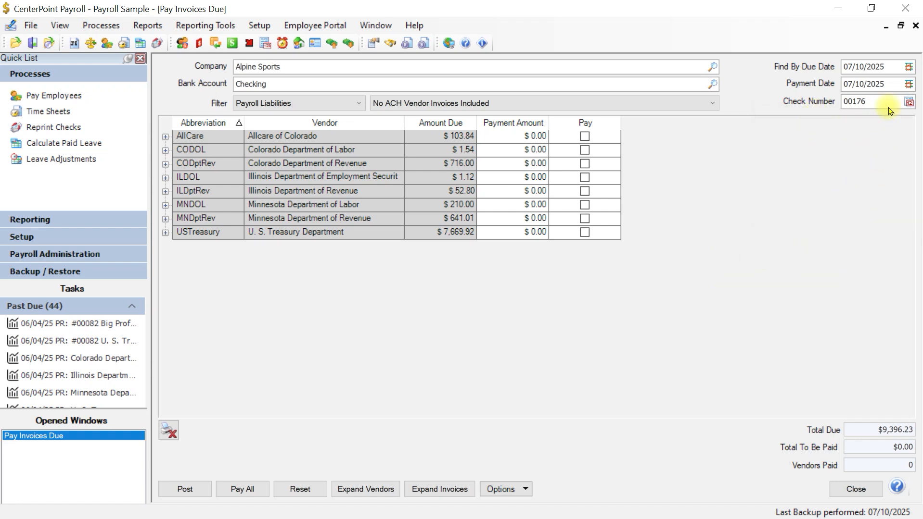
{"action": "left_click", "coordinate": [255, 27]}
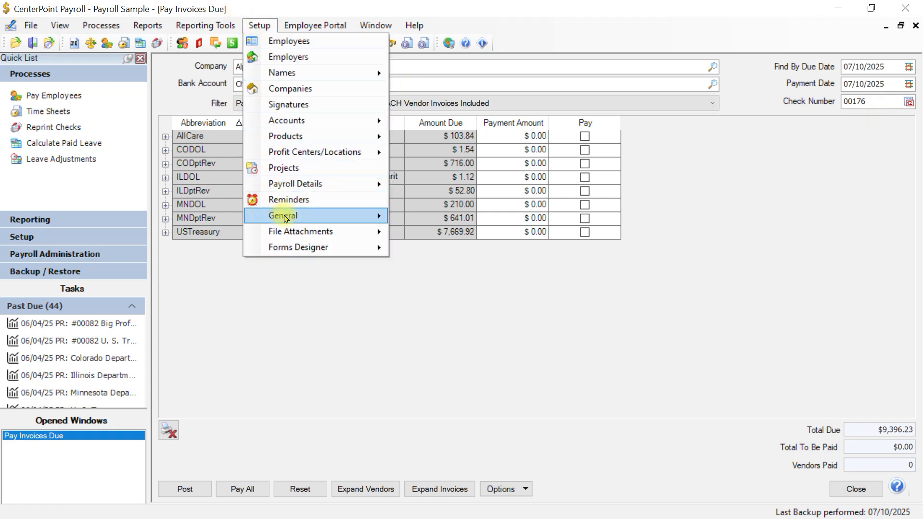
{"action": "mouse_move", "coordinate": [285, 219]}
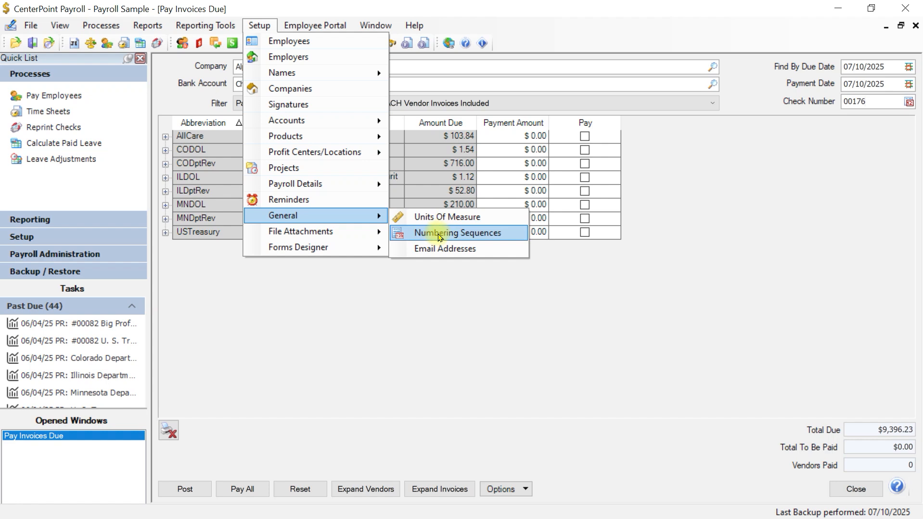
{"action": "left_click", "coordinate": [822, 198]}
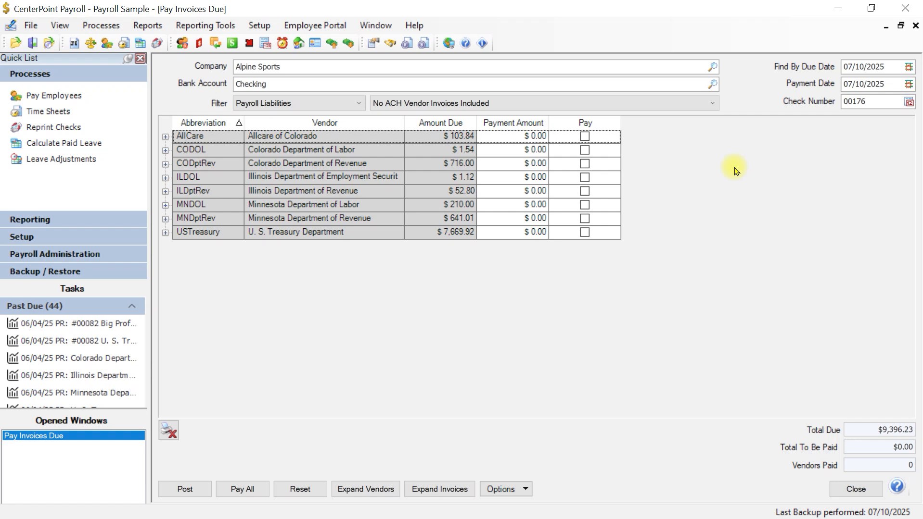
Step: Expand the Allcare of Colorado invoices and assign the 06/11/2025 invoice to the 2nd Check under Separate Checks
{"action": "left_click", "coordinate": [165, 137]}
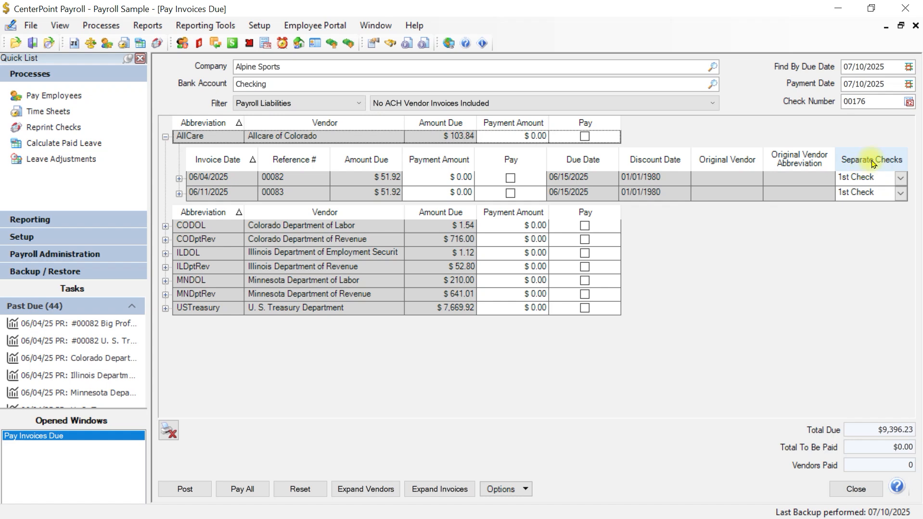
{"action": "left_click", "coordinate": [900, 193]}
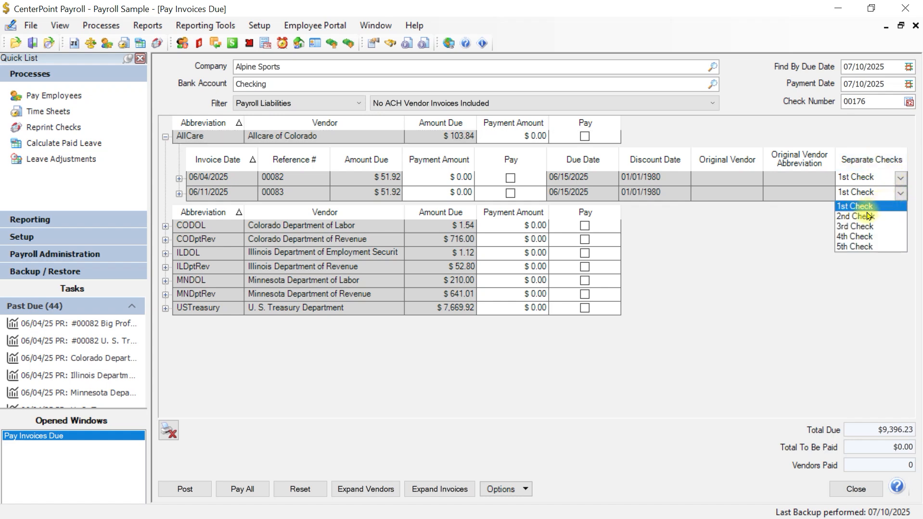
{"action": "left_click", "coordinate": [862, 206]}
{"action": "left_click", "coordinate": [897, 193]}
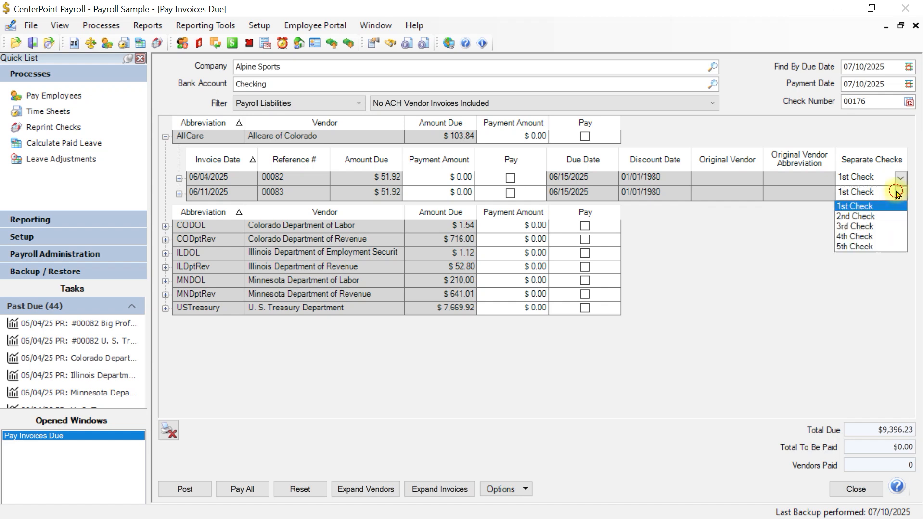
{"action": "left_click", "coordinate": [869, 214]}
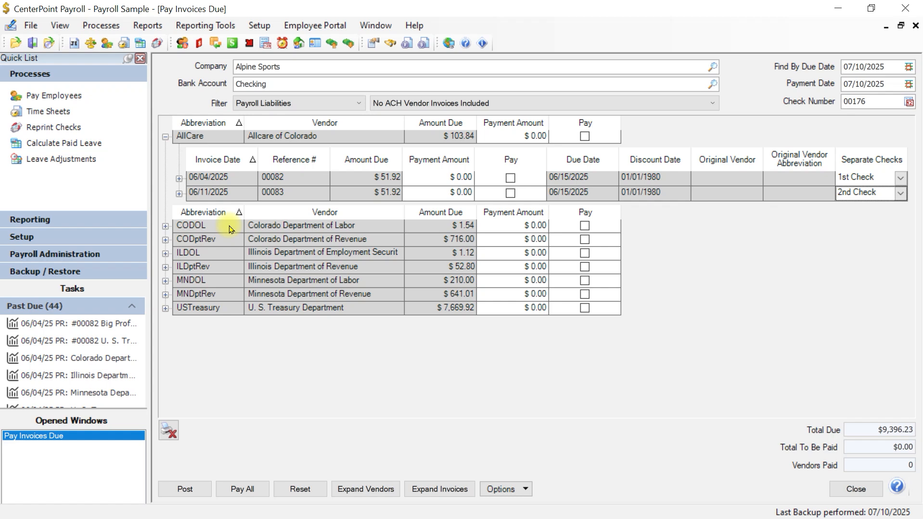
Step: Try adjusting the health insurance line of Allcare's 06/04/2025 invoice to pay $51.24 against Benefits Expense, and clear the invoice's payment selection
{"action": "left_click", "coordinate": [179, 180]}
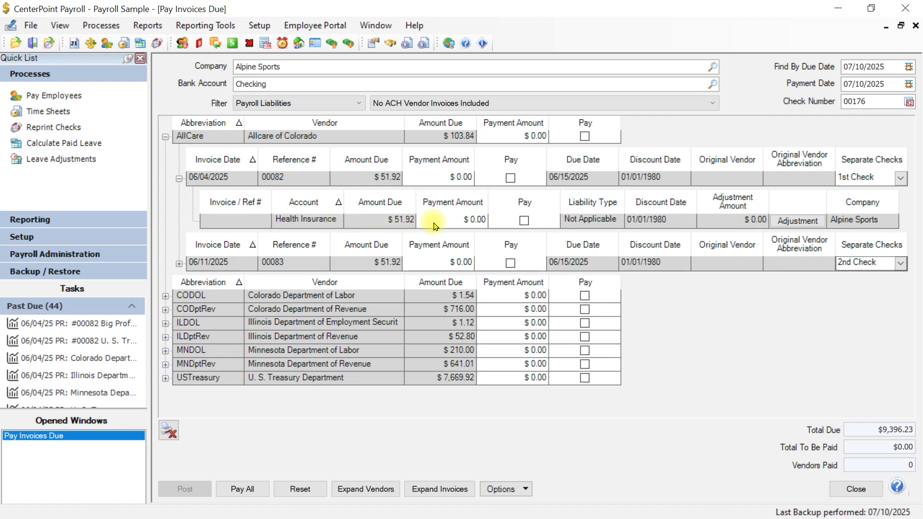
{"action": "left_click", "coordinate": [790, 222]}
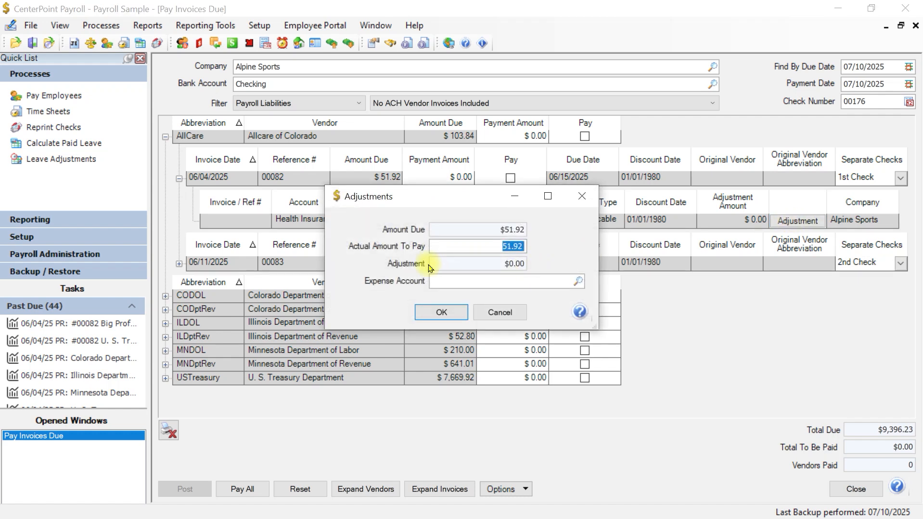
{"action": "type", "text": "51.24"}
{"action": "key", "text": "Tab"}
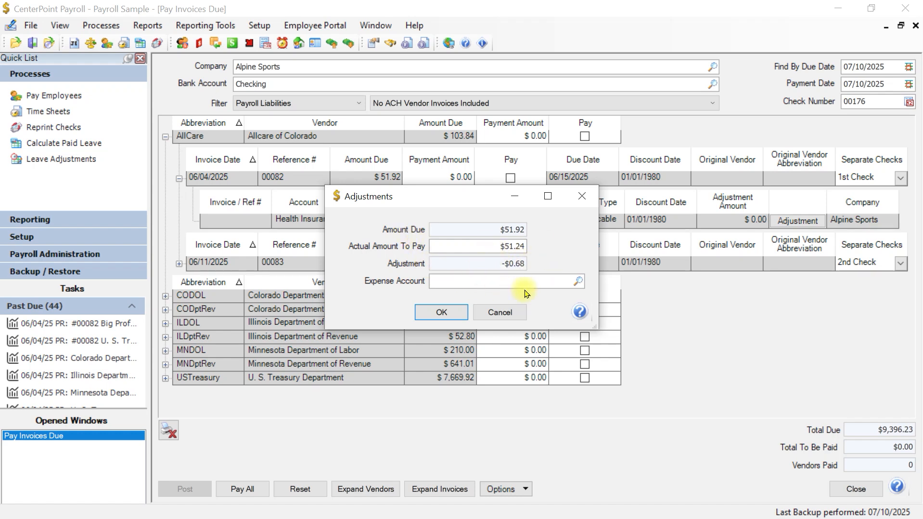
{"action": "left_click", "coordinate": [578, 281]}
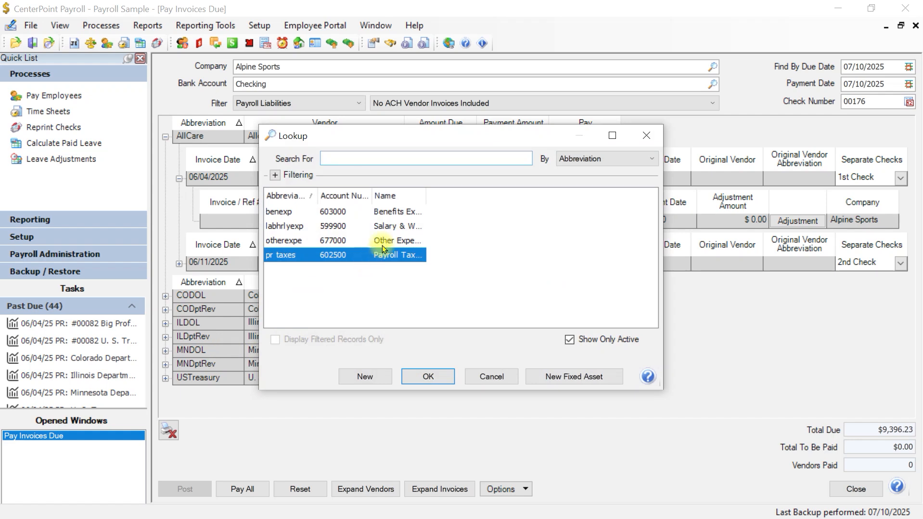
{"action": "left_click", "coordinate": [397, 217]}
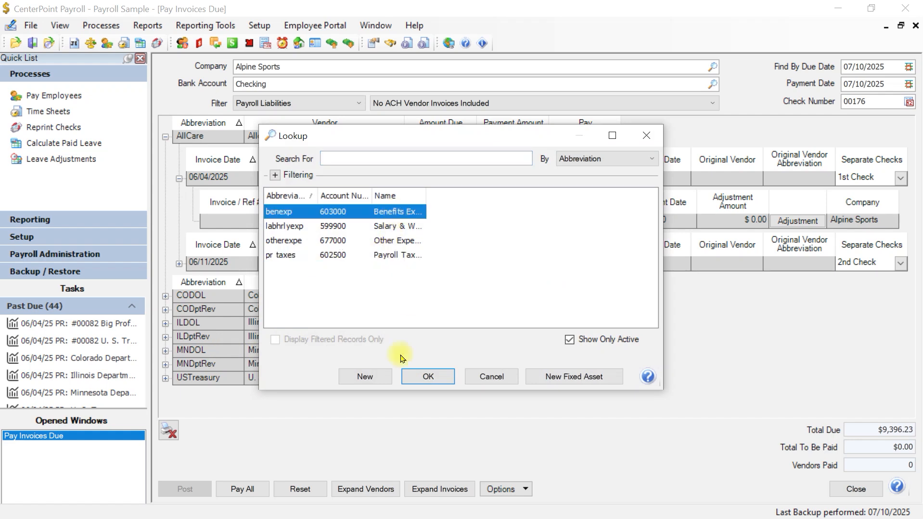
{"action": "left_click", "coordinate": [426, 376]}
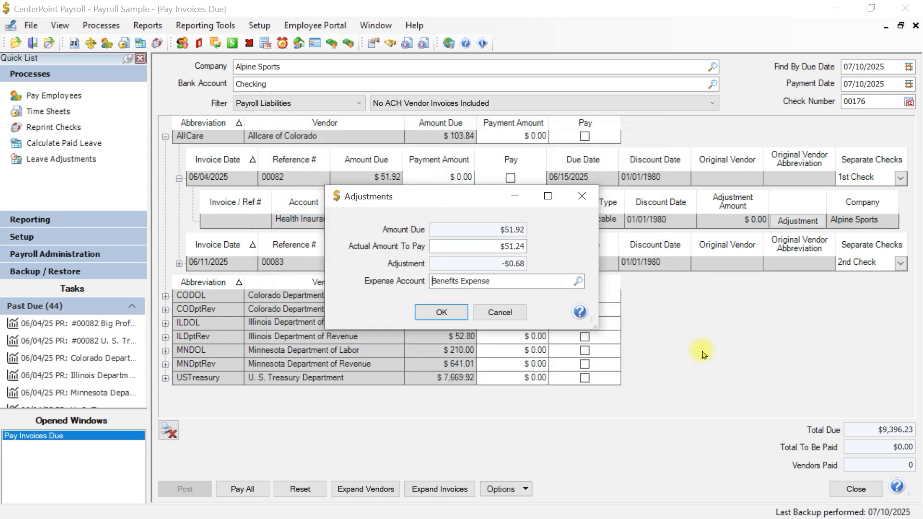
{"action": "left_click", "coordinate": [441, 313]}
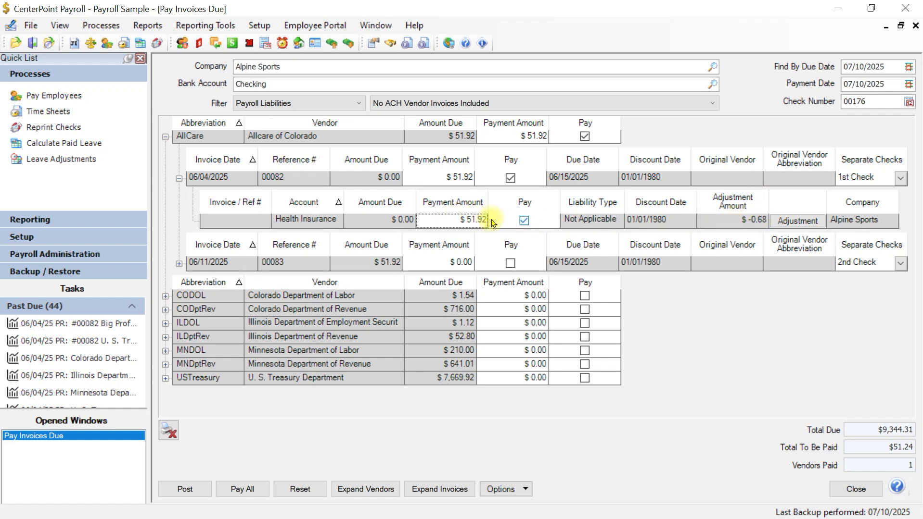
{"action": "left_click", "coordinate": [179, 179]}
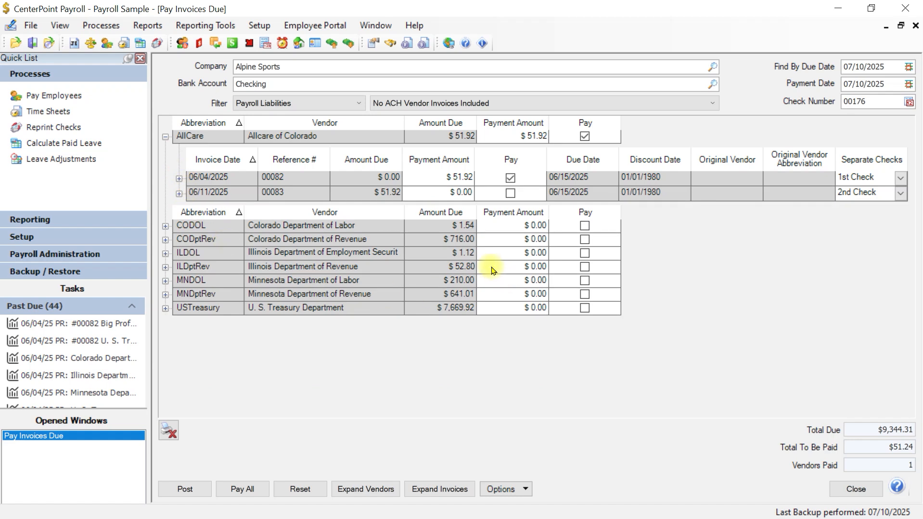
{"action": "left_click", "coordinate": [511, 178]}
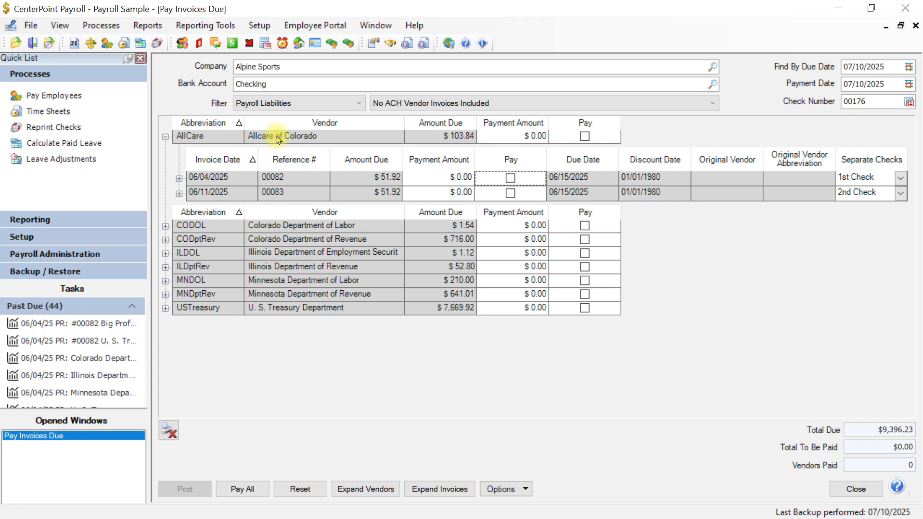
Step: Look at the Change Vendor option for the health insurance line of Allcare's 06/04/2025 invoice, and collapse the vendor's details
{"action": "left_click", "coordinate": [179, 179]}
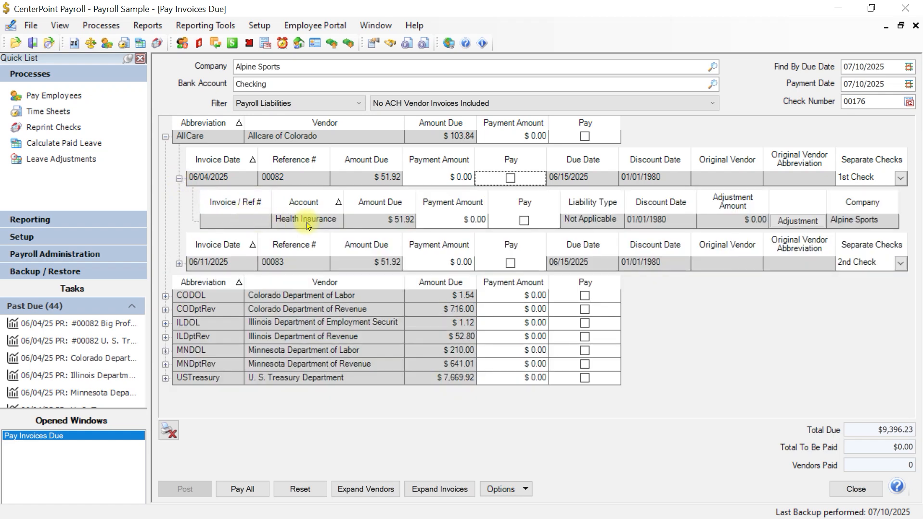
{"action": "right_click", "coordinate": [678, 227]}
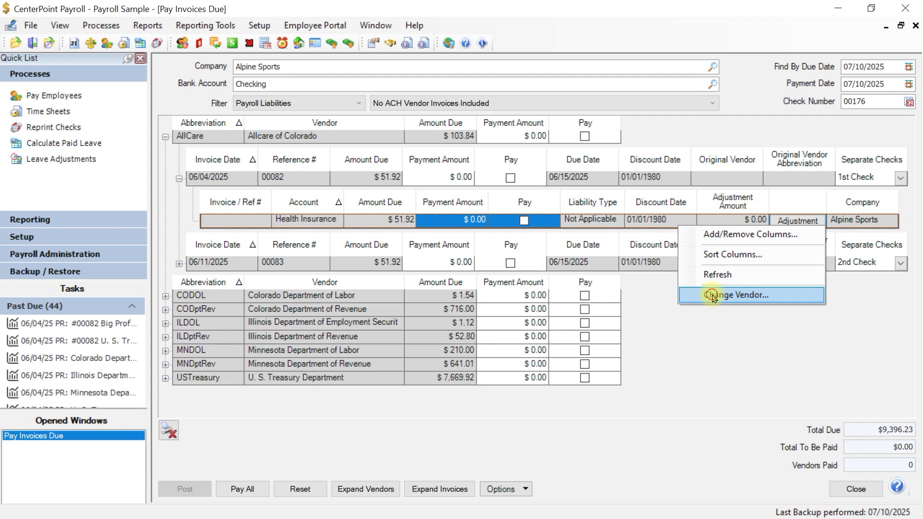
{"action": "left_click", "coordinate": [717, 316]}
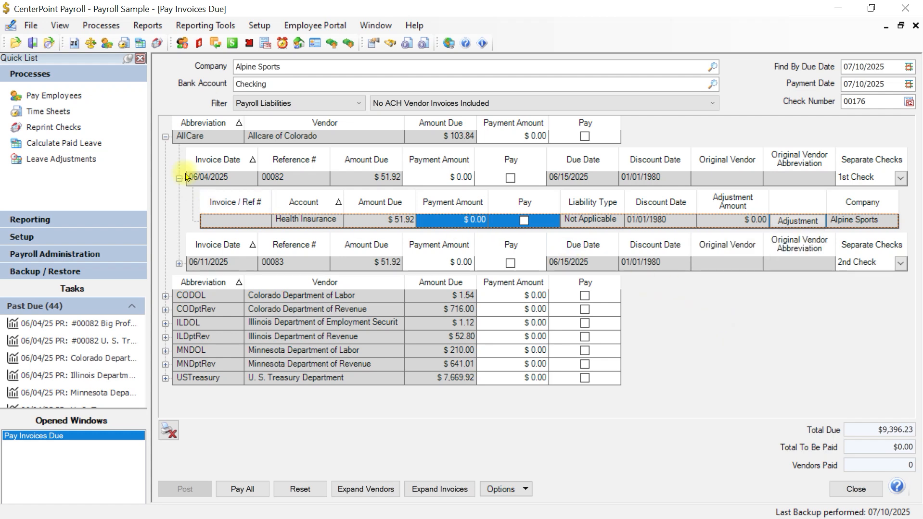
{"action": "left_click", "coordinate": [166, 137]}
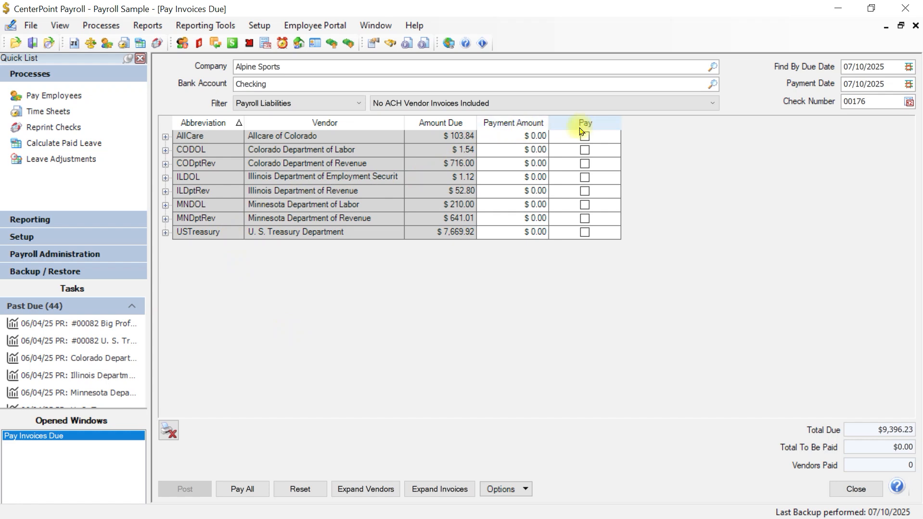
Step: Mark every vendor's invoices for payment and reset the selections
{"action": "left_click", "coordinate": [235, 496]}
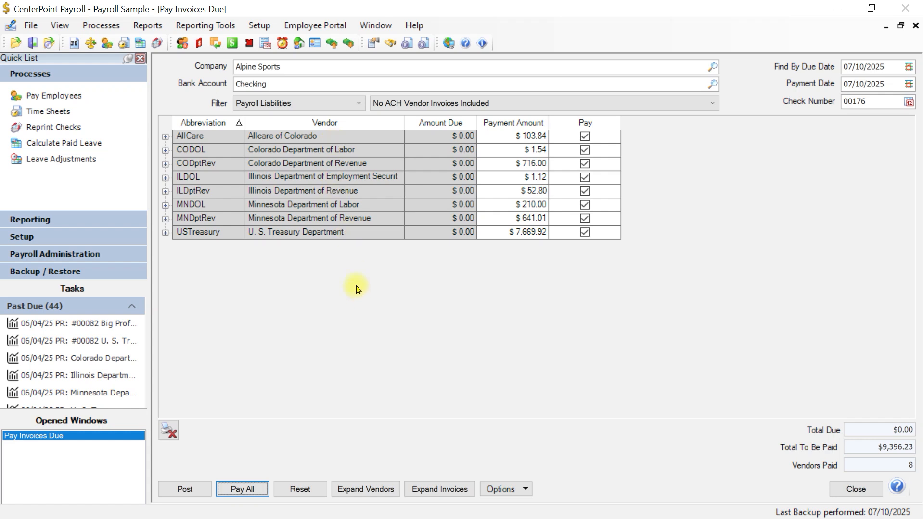
{"action": "left_click", "coordinate": [313, 490]}
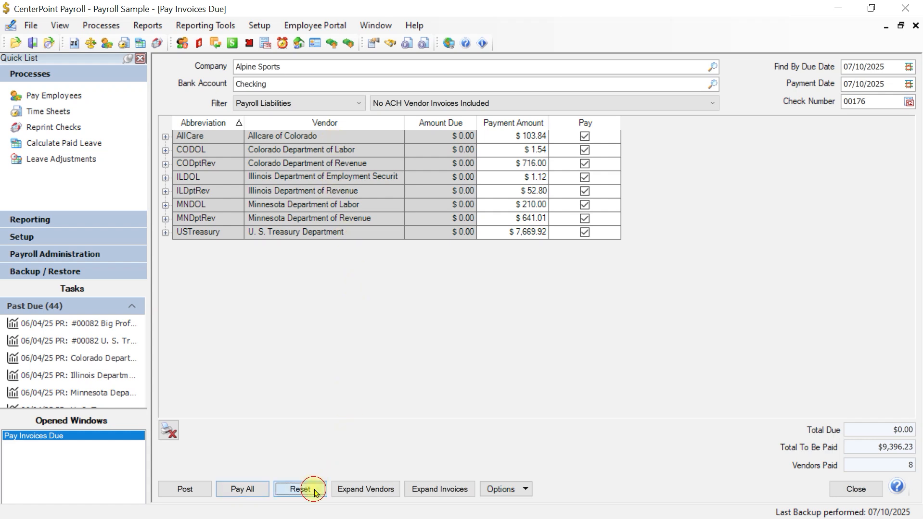
Step: Mark Allcare of Colorado, the Colorado Department of Labor and the Illinois Department of Revenue for payment
{"action": "left_click", "coordinate": [586, 137]}
{"action": "left_click", "coordinate": [586, 137]}
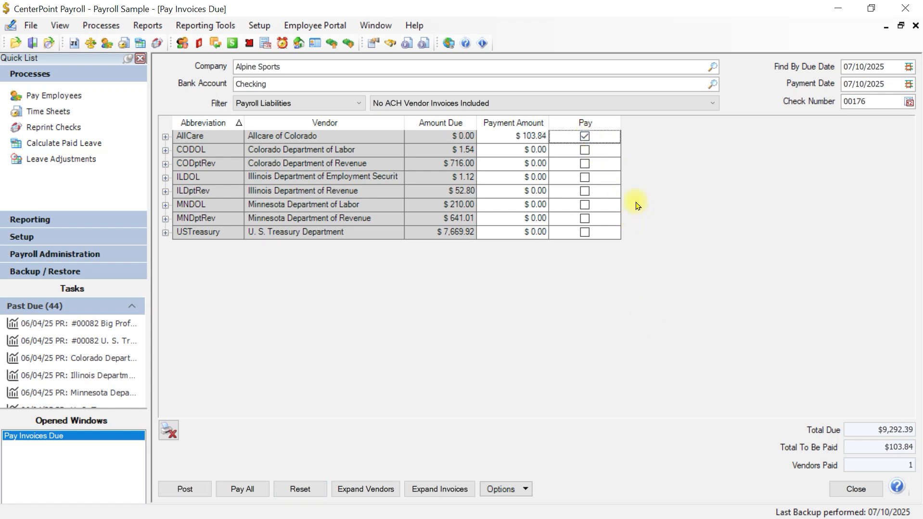
{"action": "left_click", "coordinate": [585, 150]}
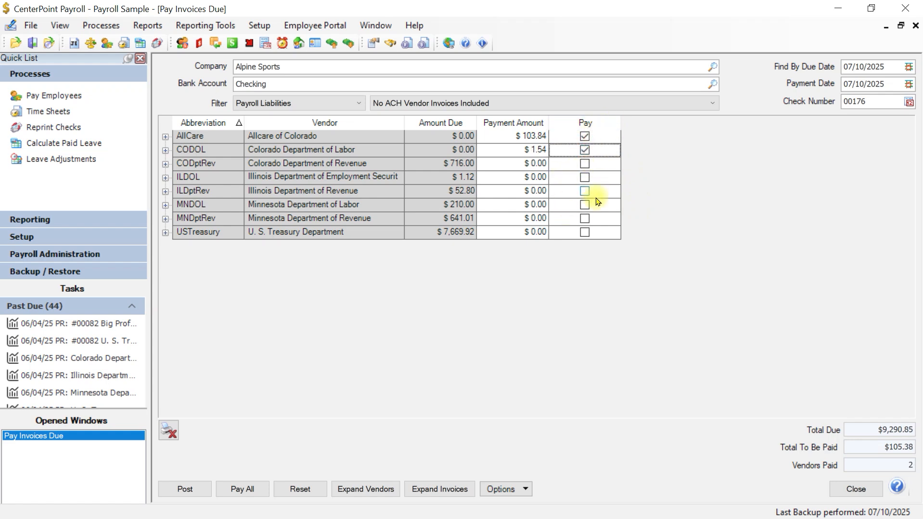
{"action": "left_click", "coordinate": [585, 191]}
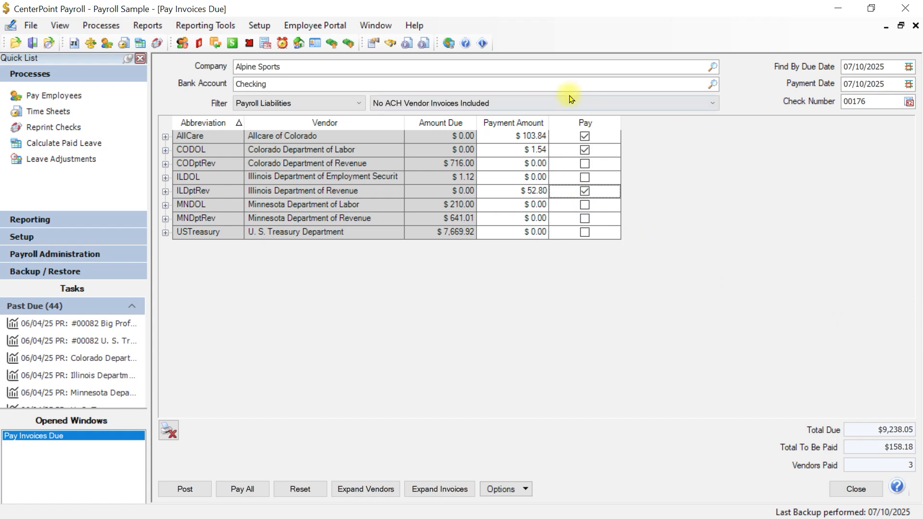
Step: Try a partial payment of $82.00 for Allcare of Colorado, check its invoice breakdown, and reselect the vendor for full payment
{"action": "left_click", "coordinate": [516, 135]}
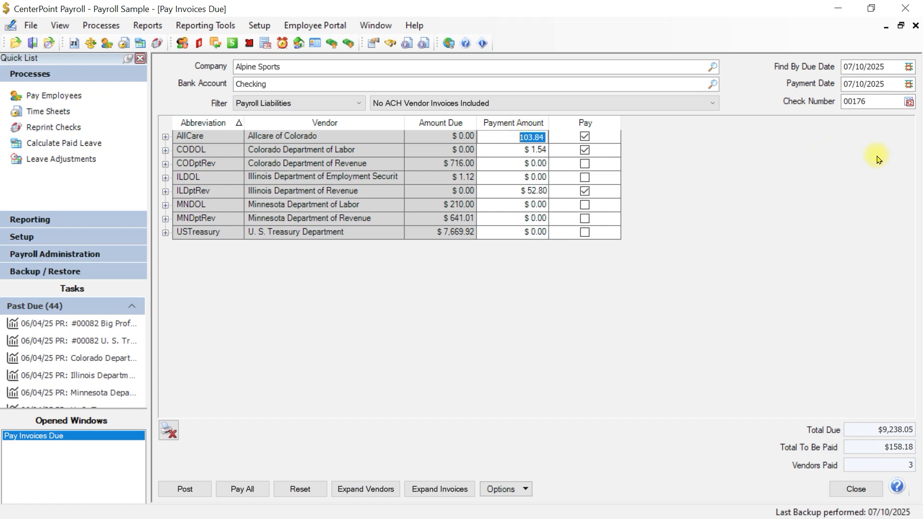
{"action": "type", "text": "82."}
{"action": "key", "text": "Tab"}
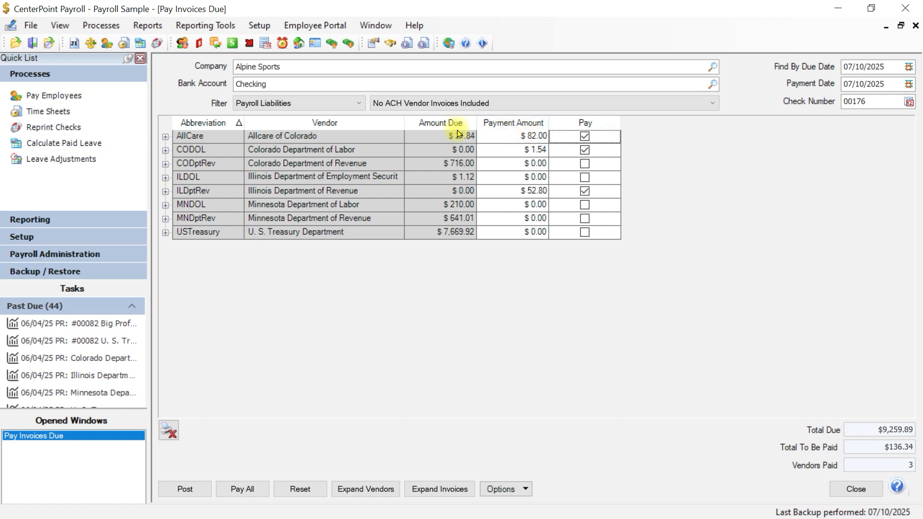
{"action": "left_click", "coordinate": [165, 137]}
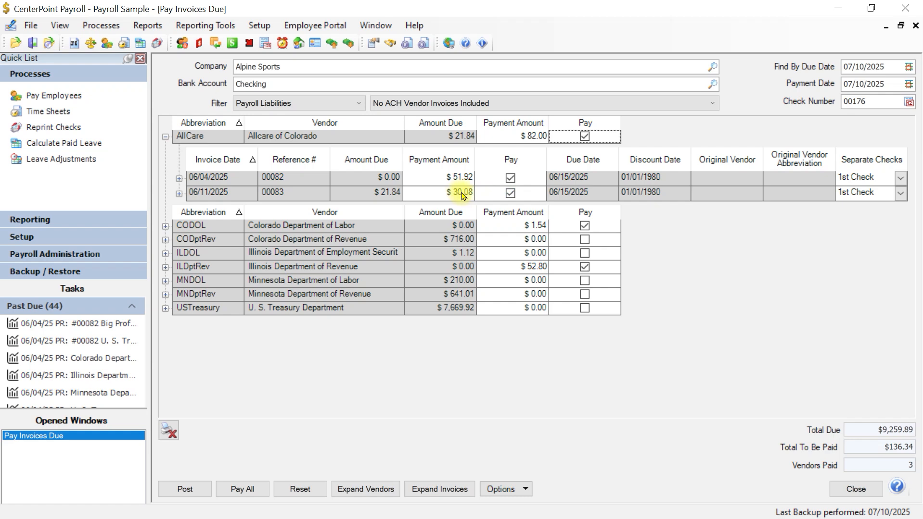
{"action": "left_click", "coordinate": [166, 137]}
{"action": "left_click", "coordinate": [583, 138]}
{"action": "left_click", "coordinate": [585, 138]}
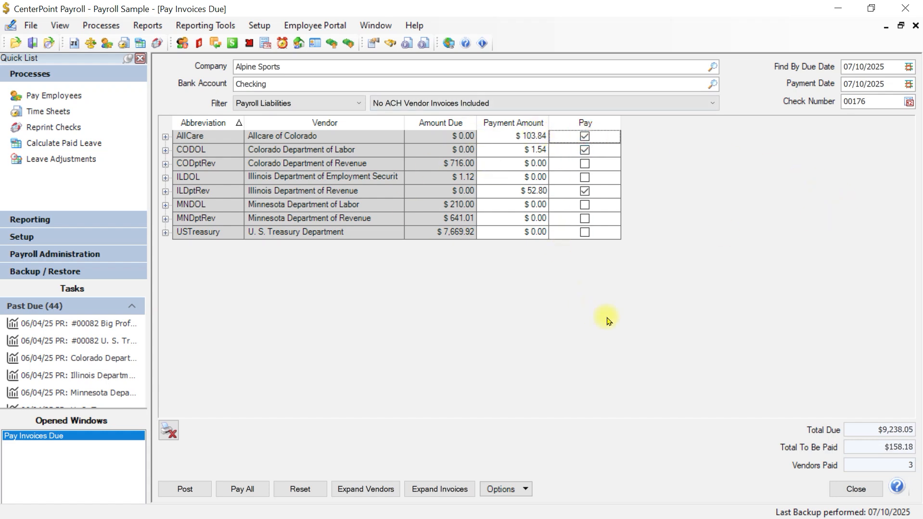
Step: Mark the U. S. Treasury Department's two 06/04/2025 and two 06/11/2025 invoices for payment, and collapse the vendor's details
{"action": "left_click", "coordinate": [165, 233]}
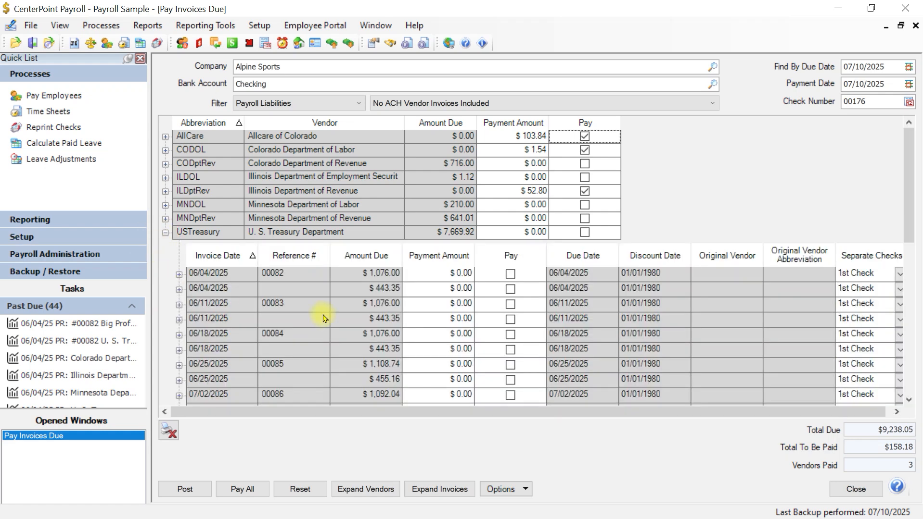
{"action": "left_click", "coordinate": [510, 274]}
{"action": "left_click", "coordinate": [510, 288]}
{"action": "left_click", "coordinate": [510, 304]}
{"action": "left_click", "coordinate": [511, 320]}
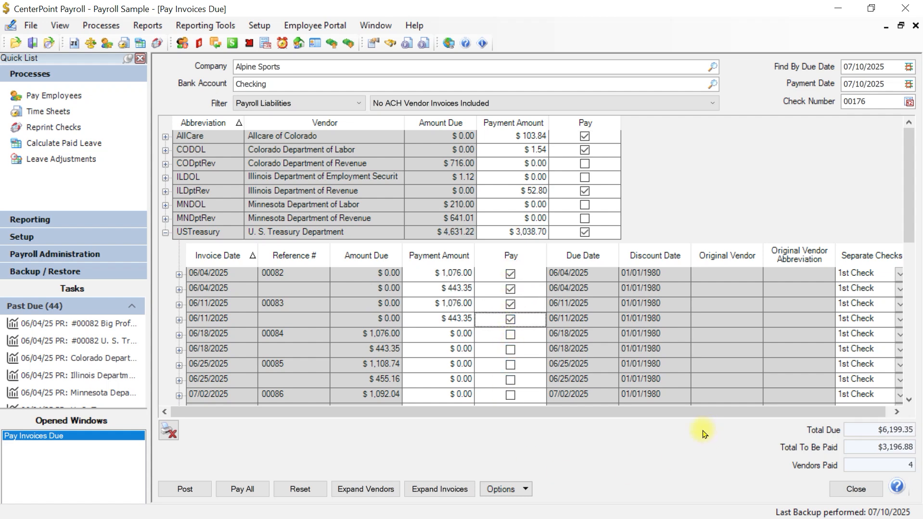
{"action": "left_click", "coordinate": [165, 233]}
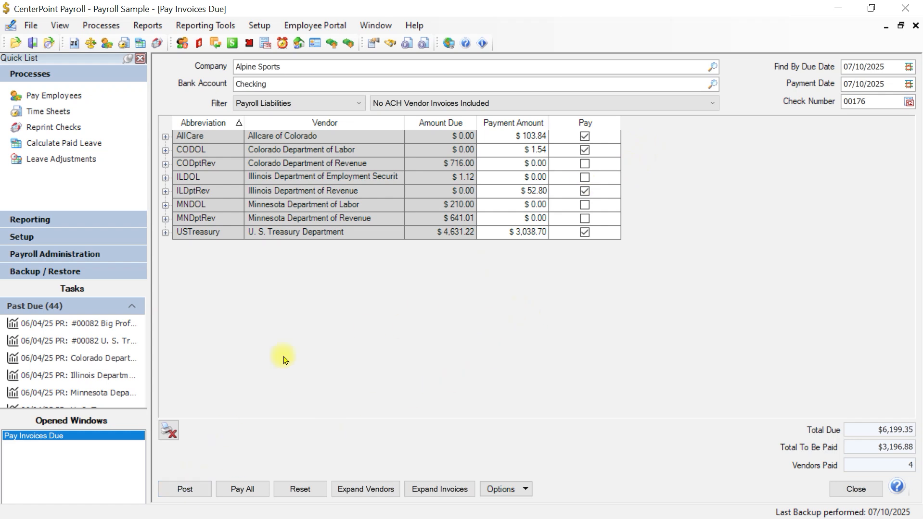
Step: Change the print settings from Do Not Print to Print Check and save them as the default
{"action": "left_click", "coordinate": [171, 432]}
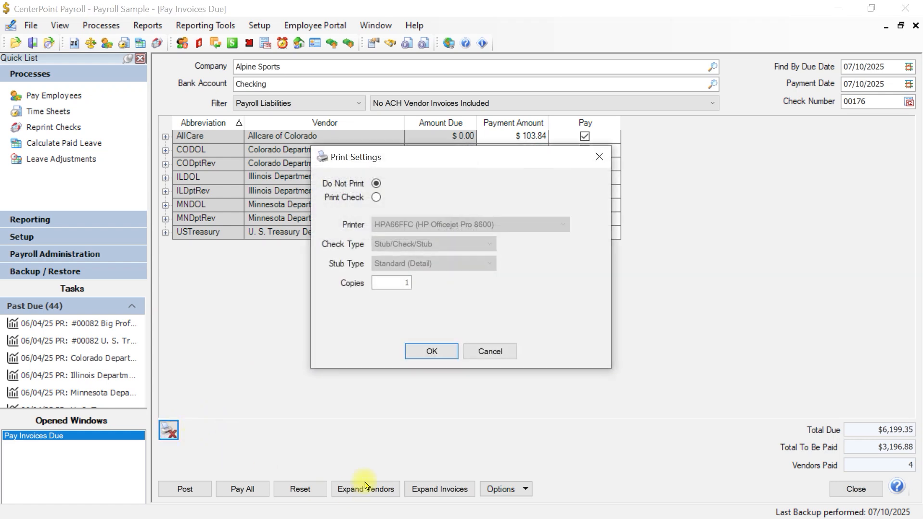
{"action": "left_click", "coordinate": [376, 197]}
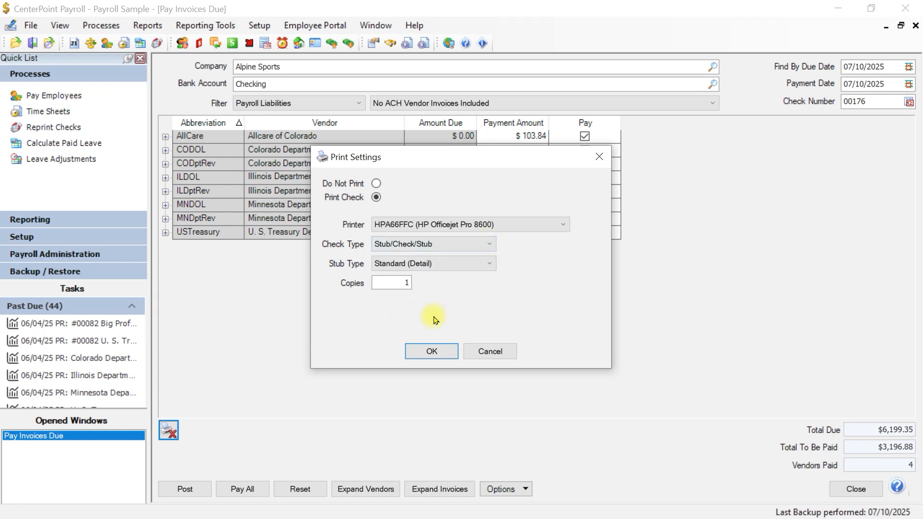
{"action": "left_click", "coordinate": [431, 350]}
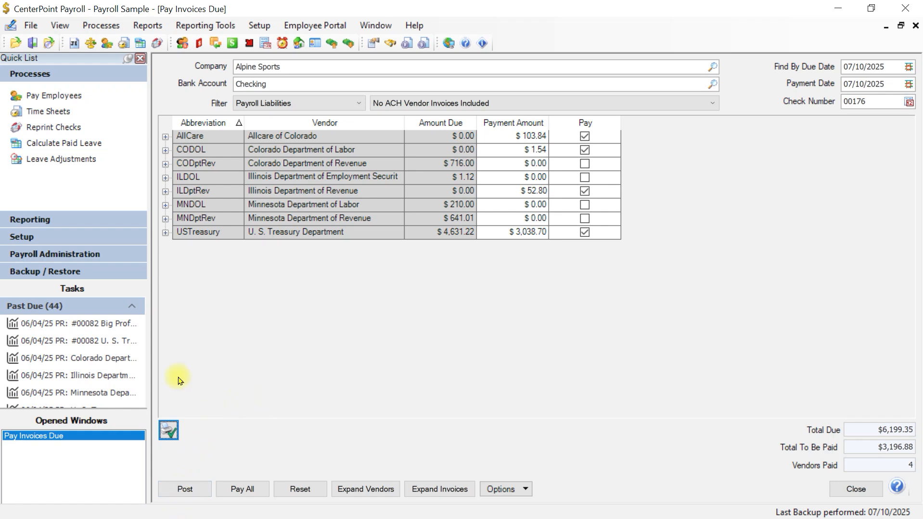
{"action": "left_click", "coordinate": [169, 440]}
{"action": "right_click", "coordinate": [179, 427]}
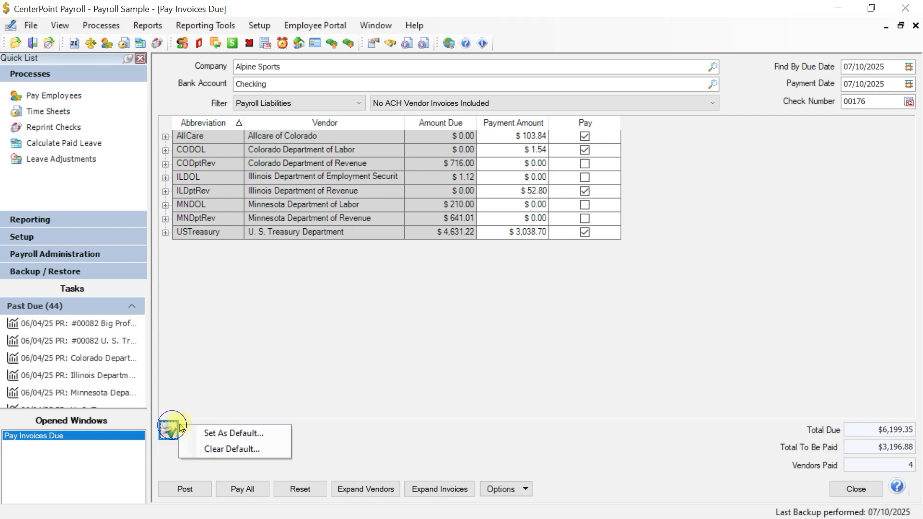
{"action": "left_click", "coordinate": [231, 433]}
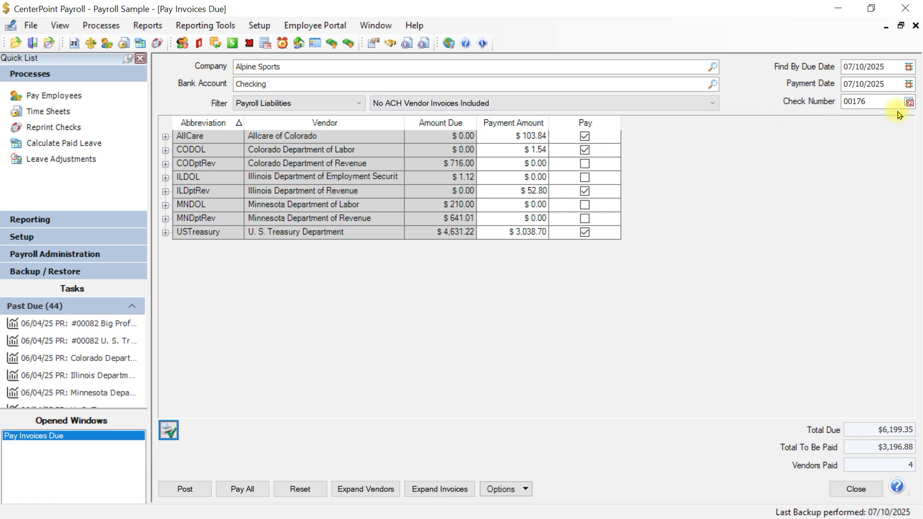
Step: Post the selected vendor payments and close Pay Invoices Due
{"action": "left_click", "coordinate": [185, 491]}
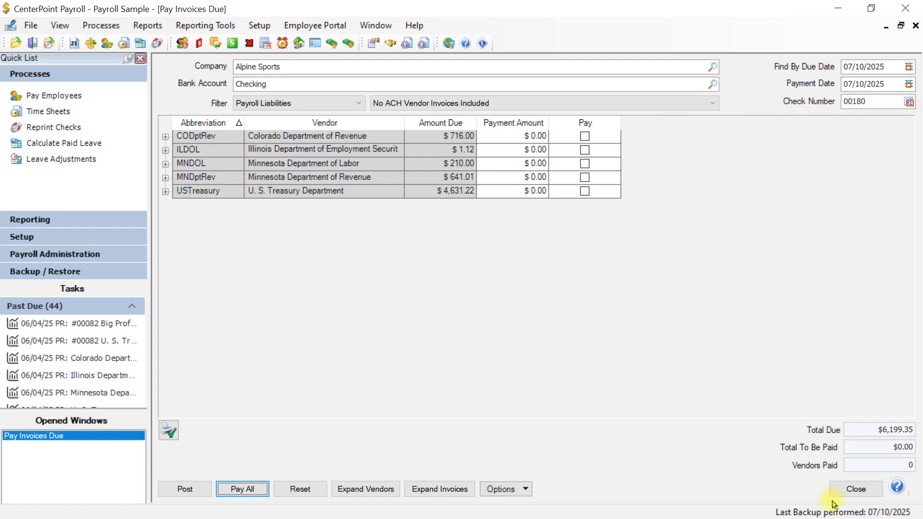
{"action": "left_click", "coordinate": [857, 490]}
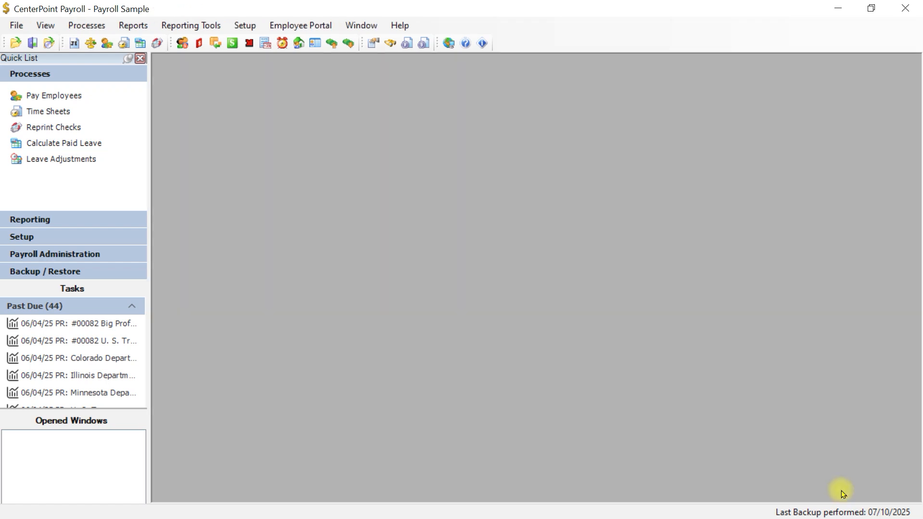